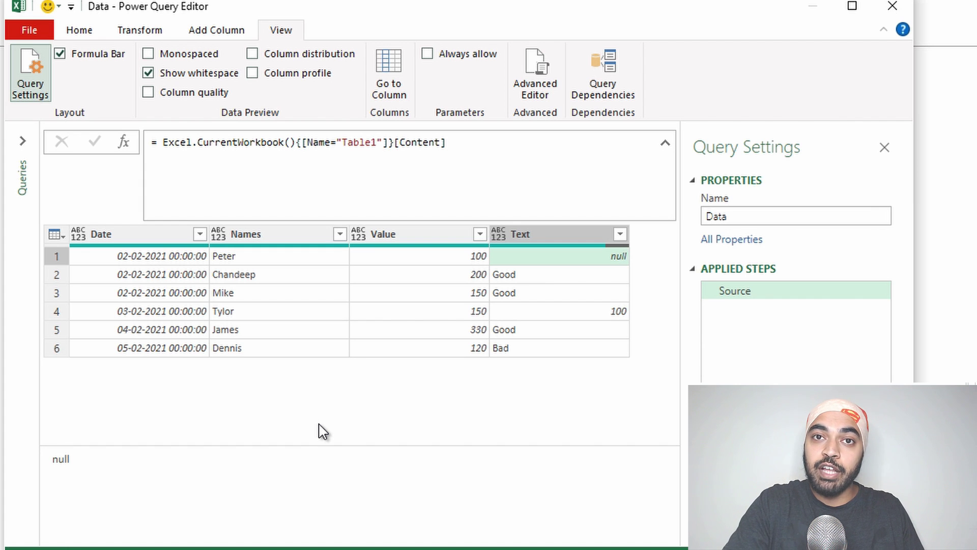
- Examine the Date, Names, Value and Text columns of the Data query and the first date cell
left_click(135, 239)
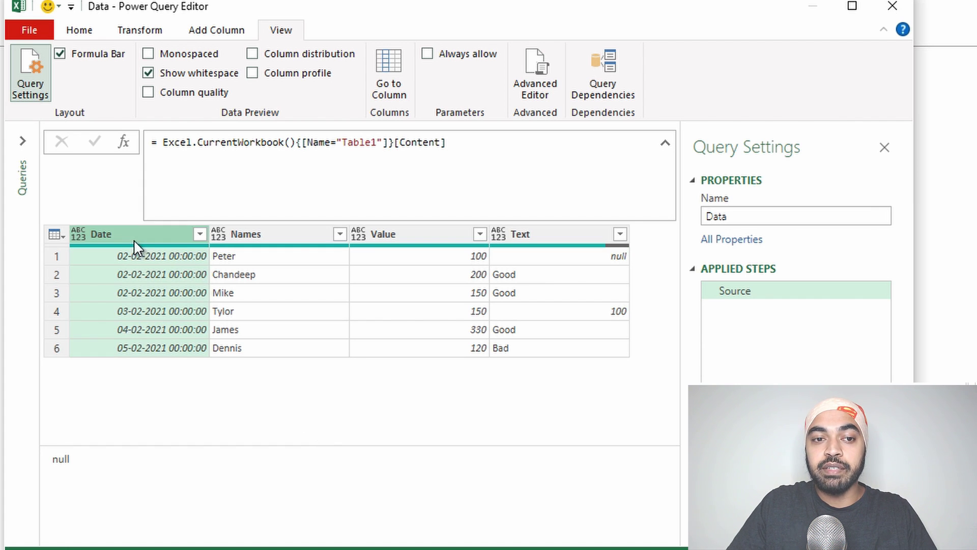
left_click(298, 241)
left_click(429, 239)
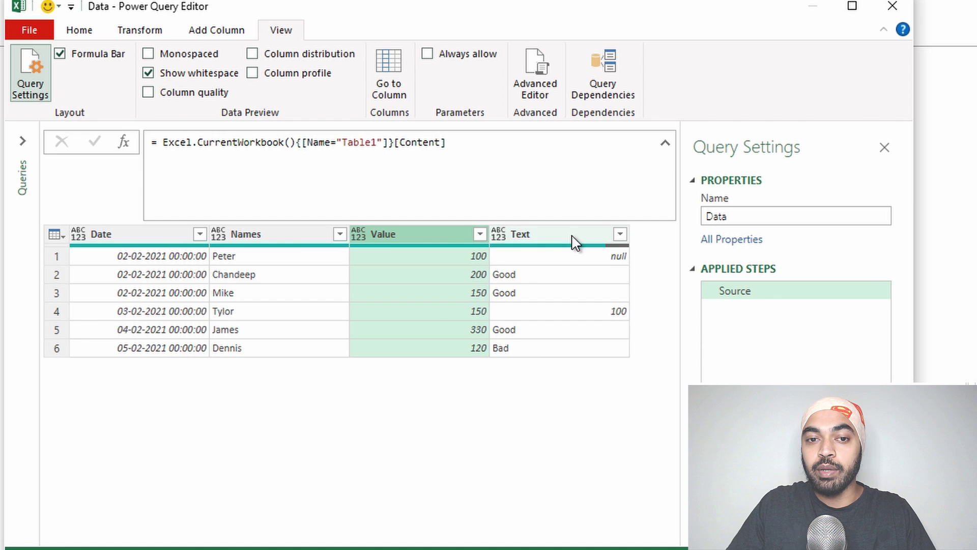
left_click(561, 240)
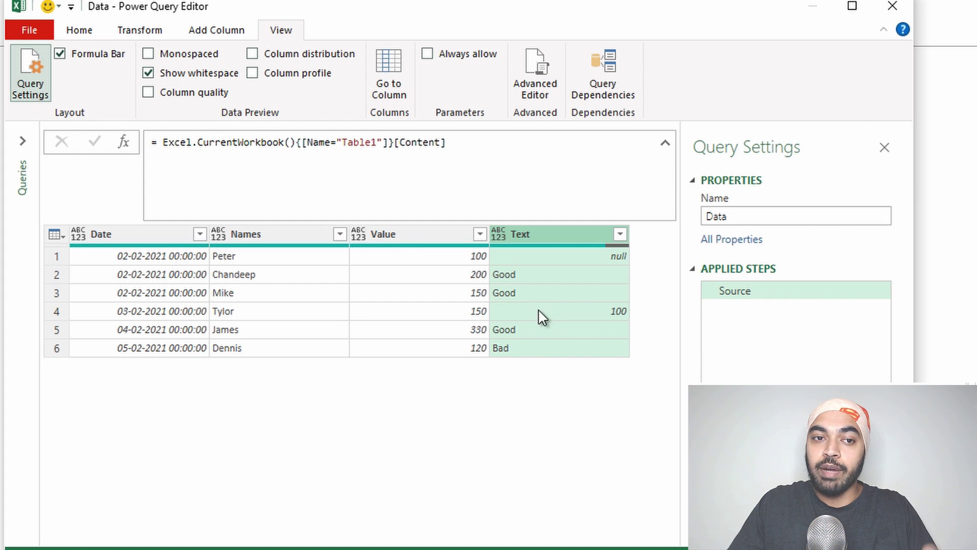
left_click(140, 254)
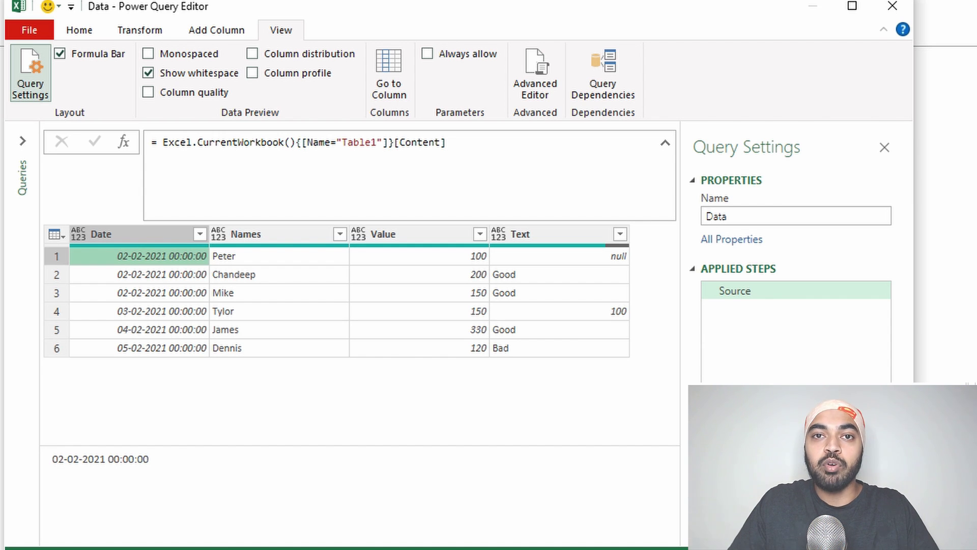
- Duplicate the Data query and rename the copy DataTypes
left_click(24, 155)
right_click(53, 162)
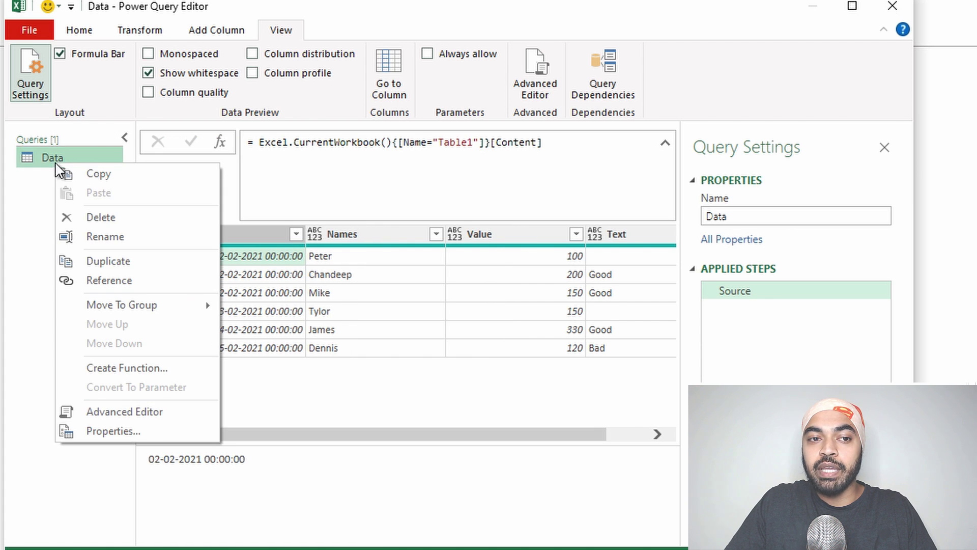
left_click(71, 260)
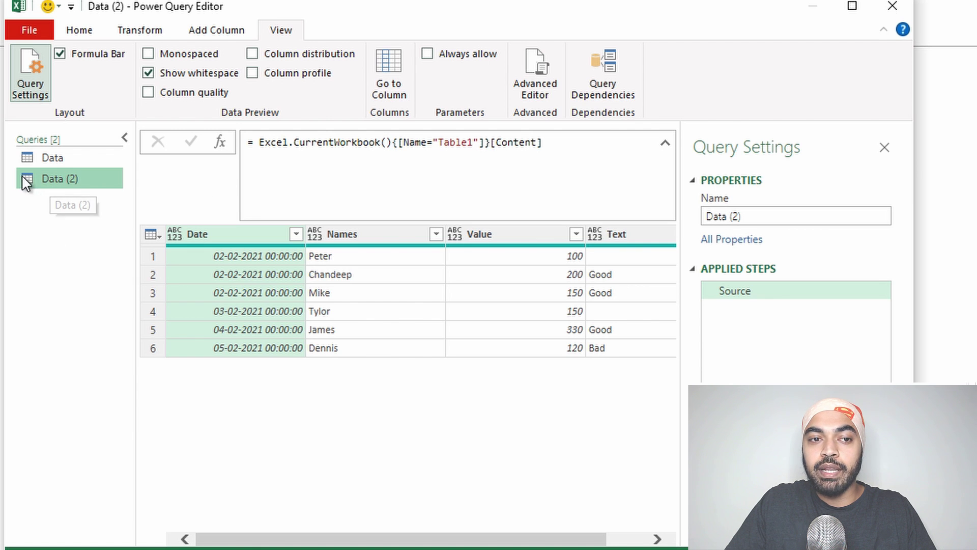
key("F2")
type("D")
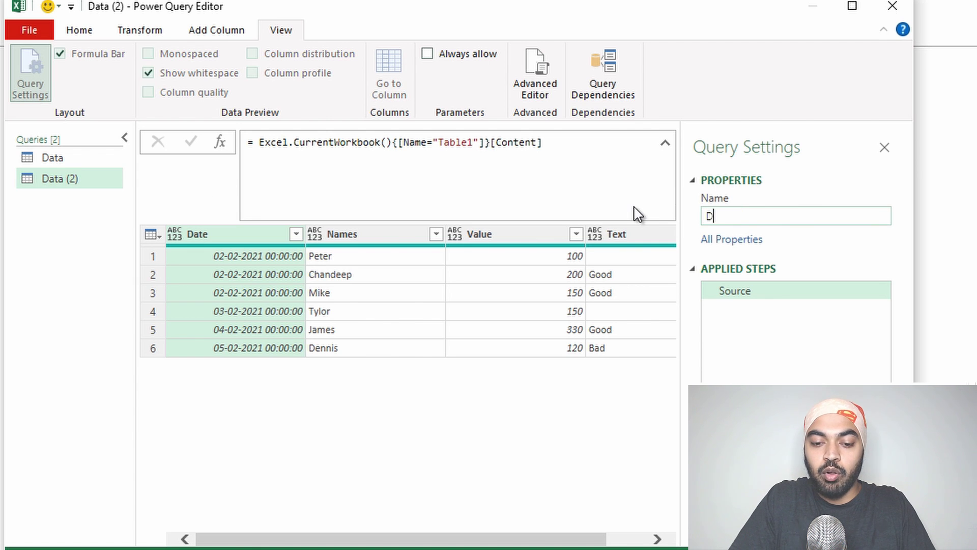
type("ataTypes")
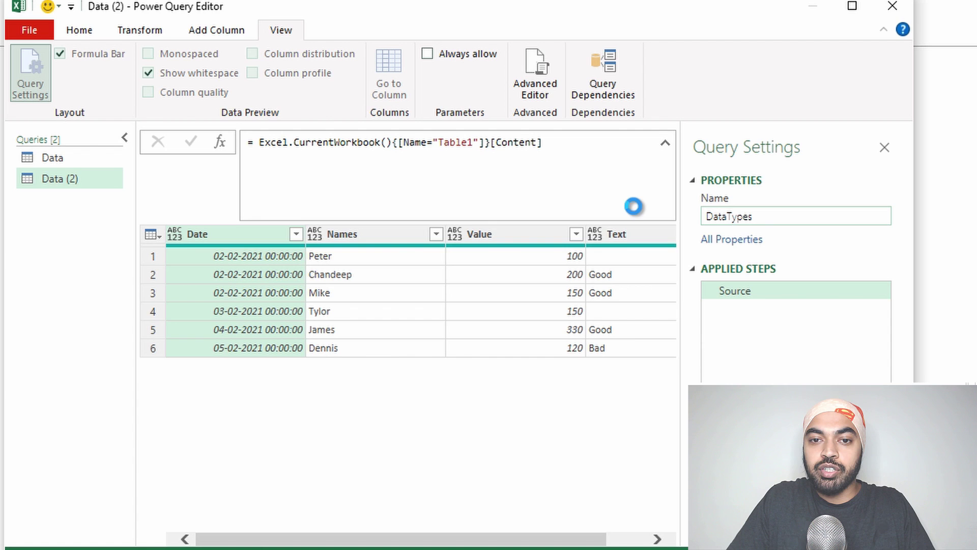
key("Return")
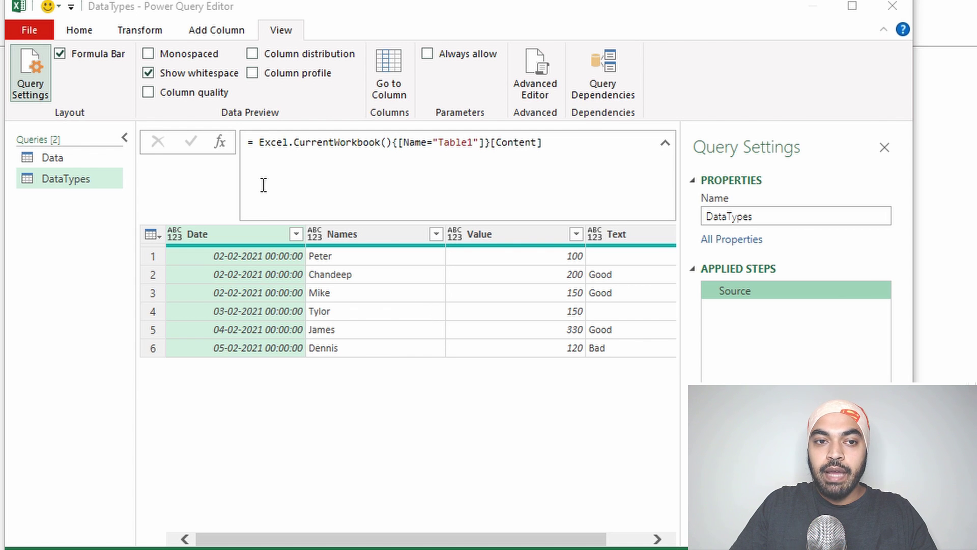
- Add a custom step to DataTypes that keeps only the first row with the formula = Table.FirstN(Source,1)
left_click(220, 142)
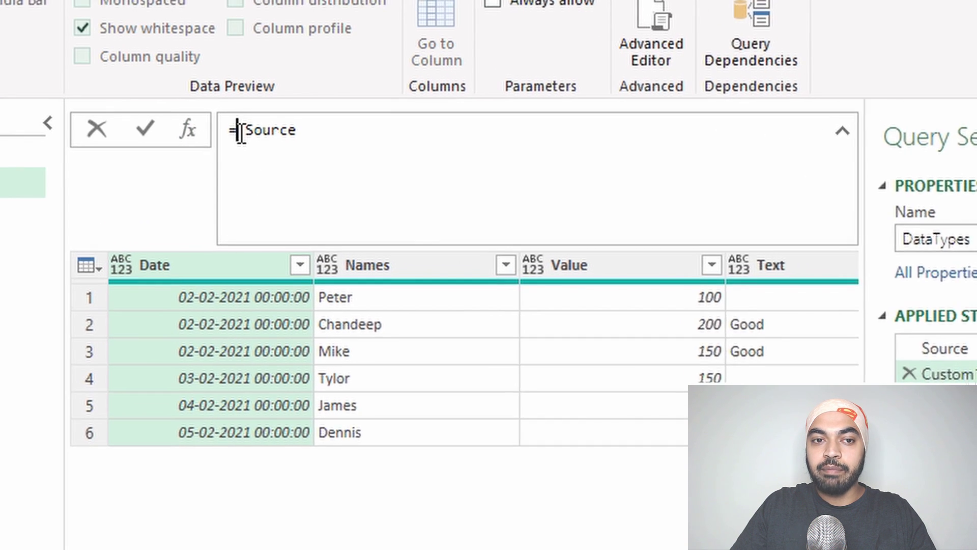
left_click(252, 143)
type("Table.First")
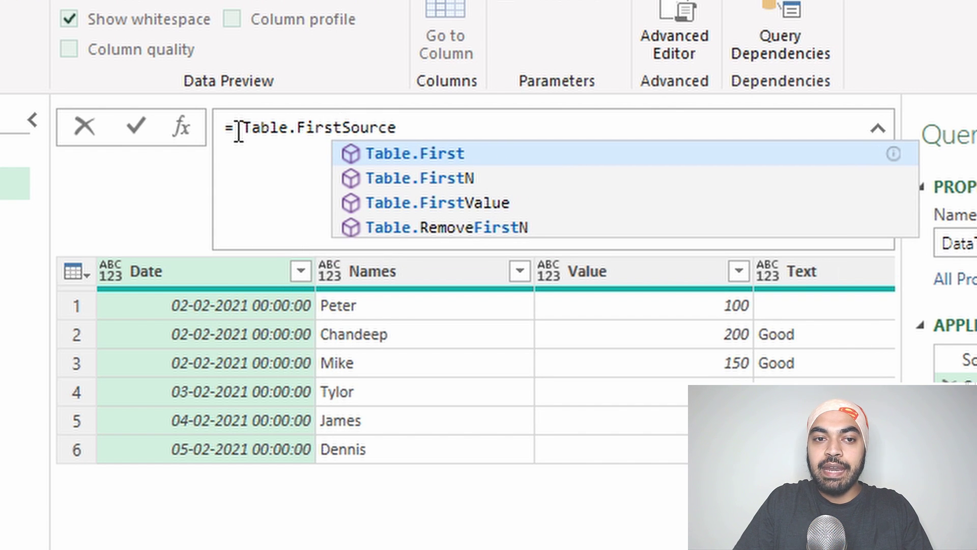
type("N(")
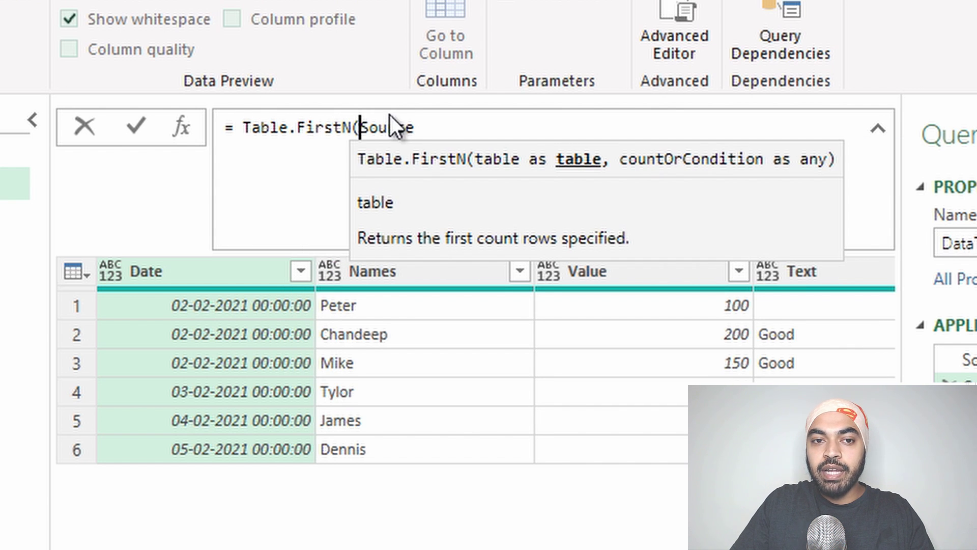
key("Right")
key("Right")
key("Right")
key("Right")
key("Right")
key("Right")
type(",1)")
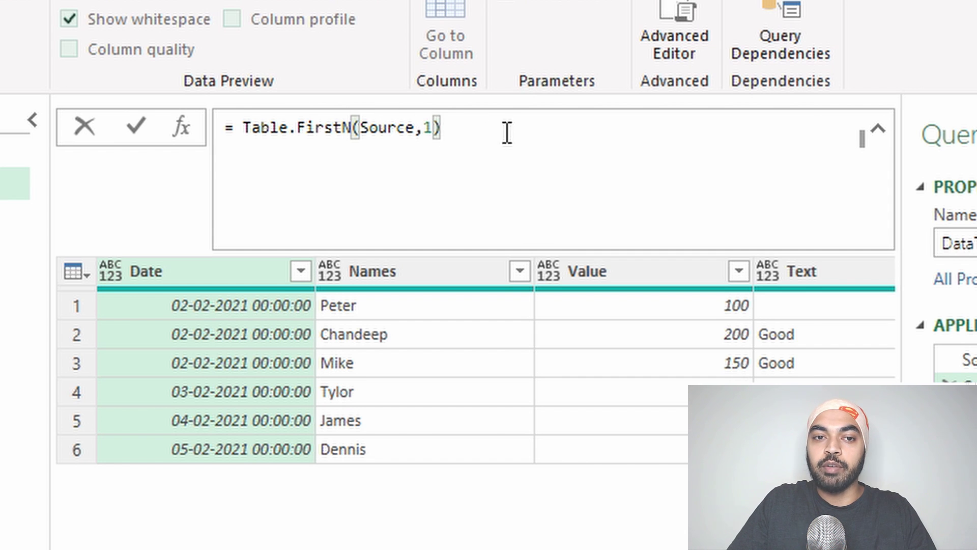
key("Return")
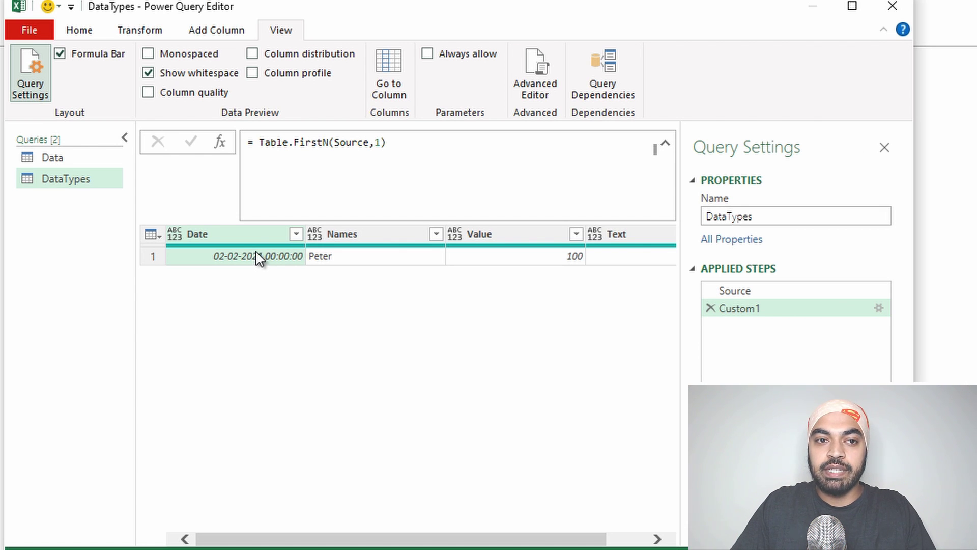
- Add another custom step that transposes the single-row table with the formula = Table.Transpose(Custom1), and check each transposed value
left_click(220, 142)
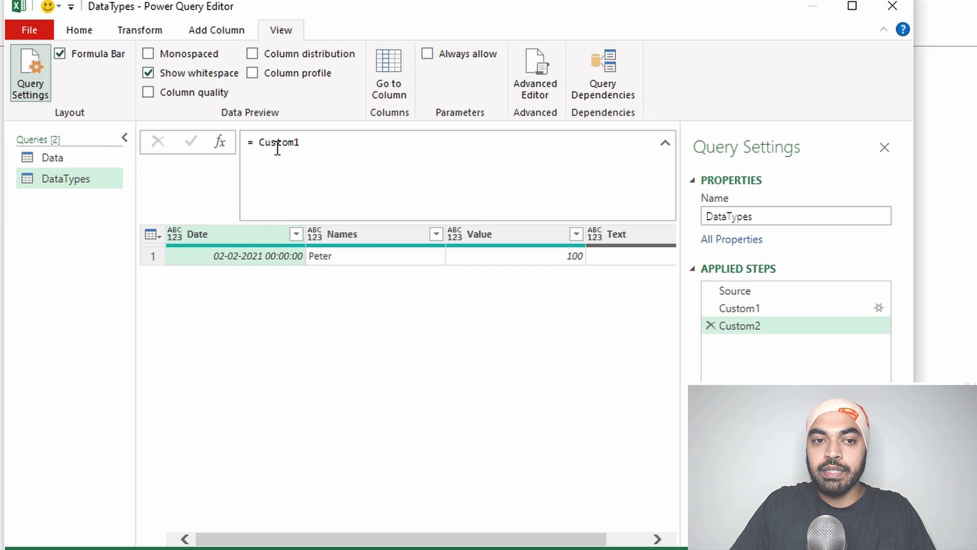
type("Table.T")
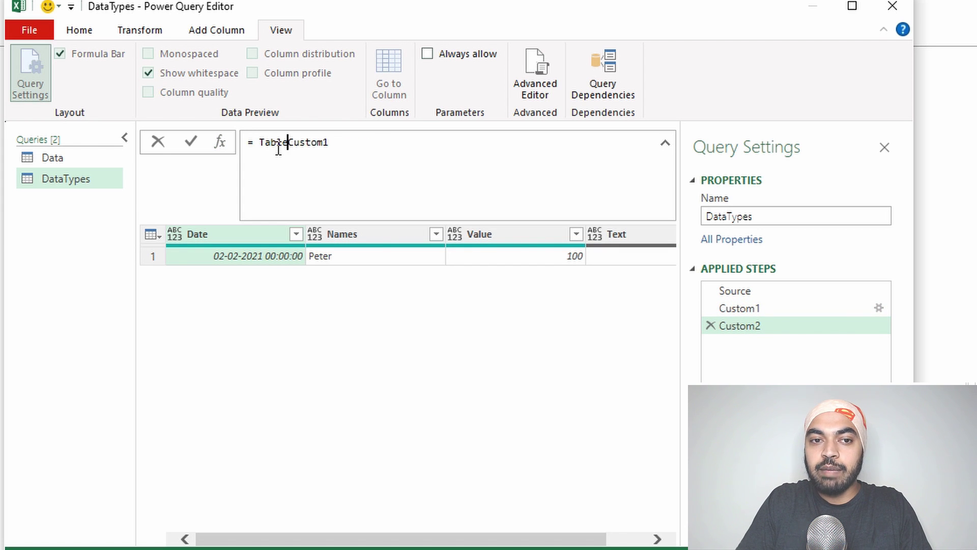
type("ranspose")
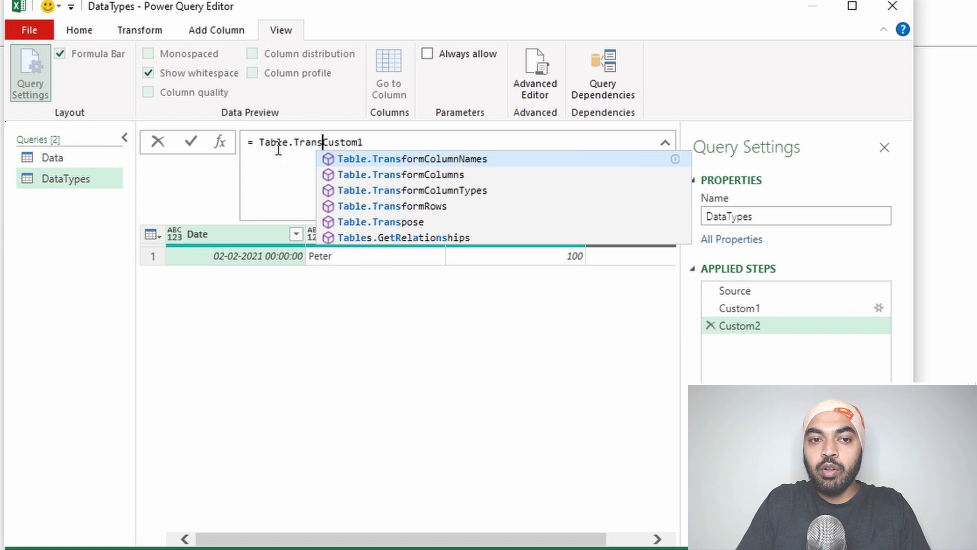
type("(")
key("End")
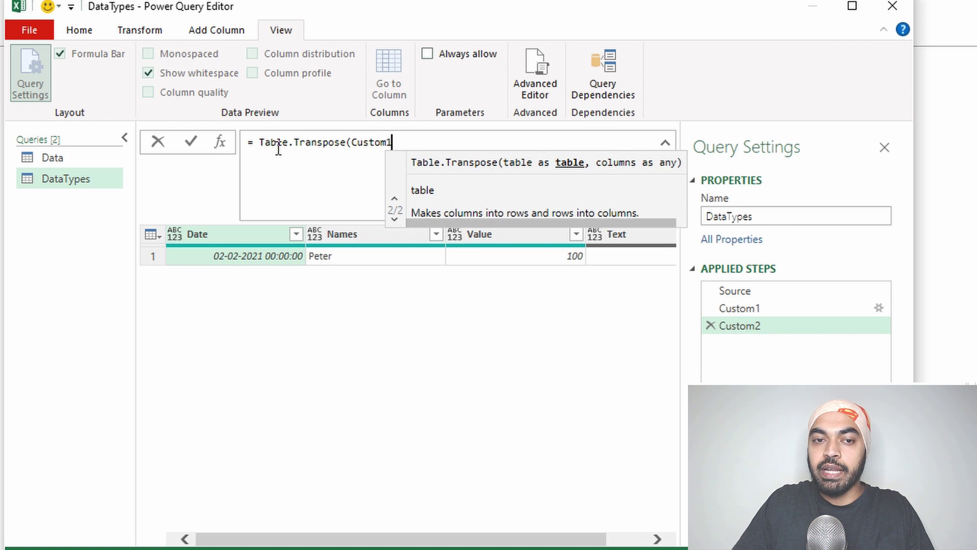
type(")")
key("Return")
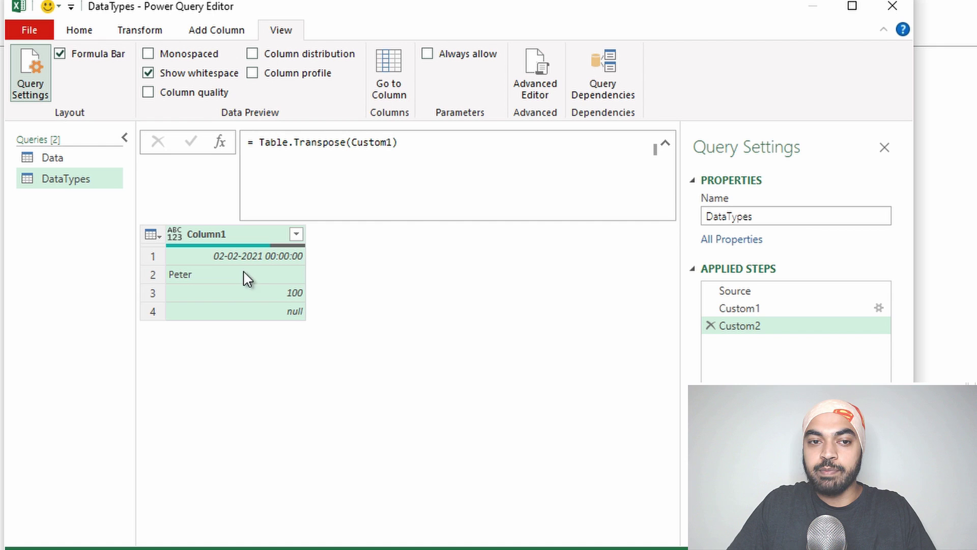
left_click(279, 255)
left_click(277, 277)
left_click(275, 294)
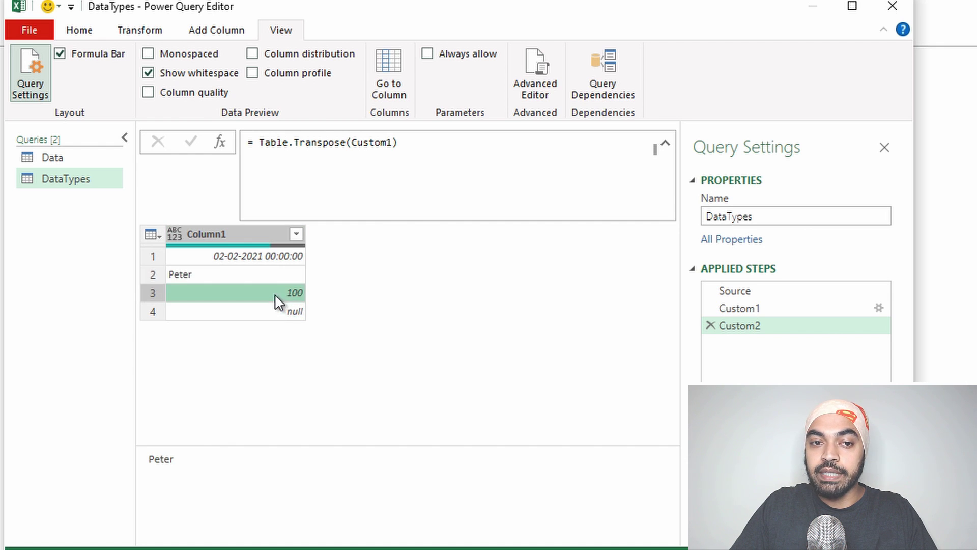
left_click(276, 312)
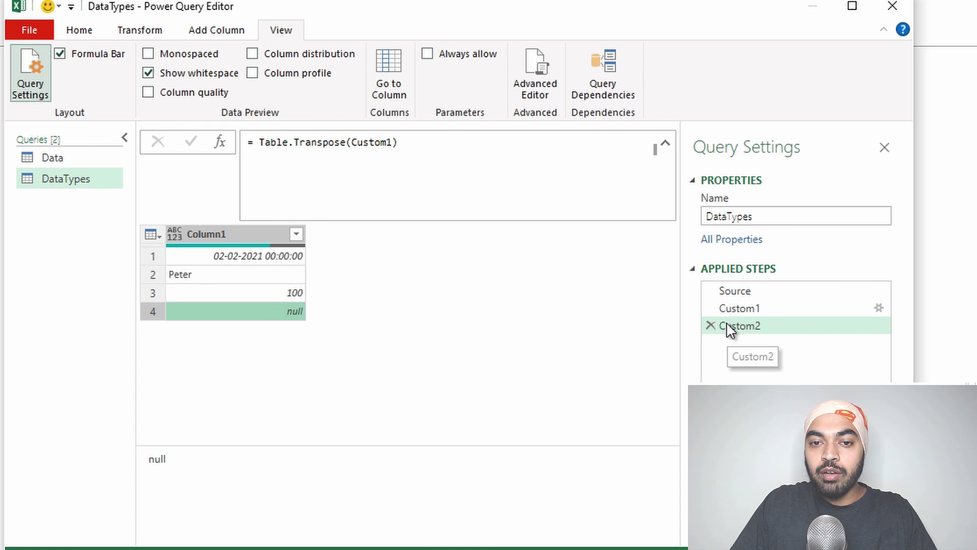
- Insert a Use Headers as First Row step directly after the Custom1 step
left_click(766, 306)
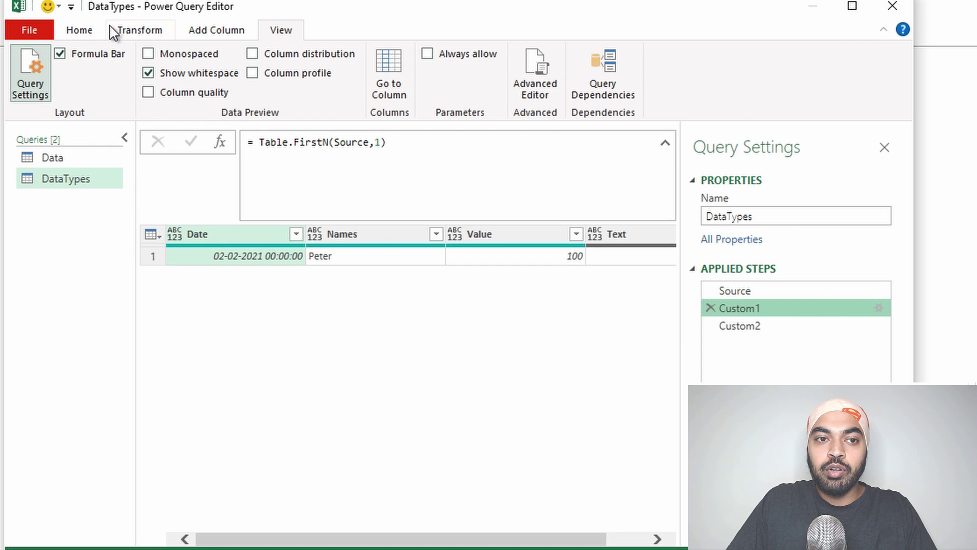
left_click(81, 30)
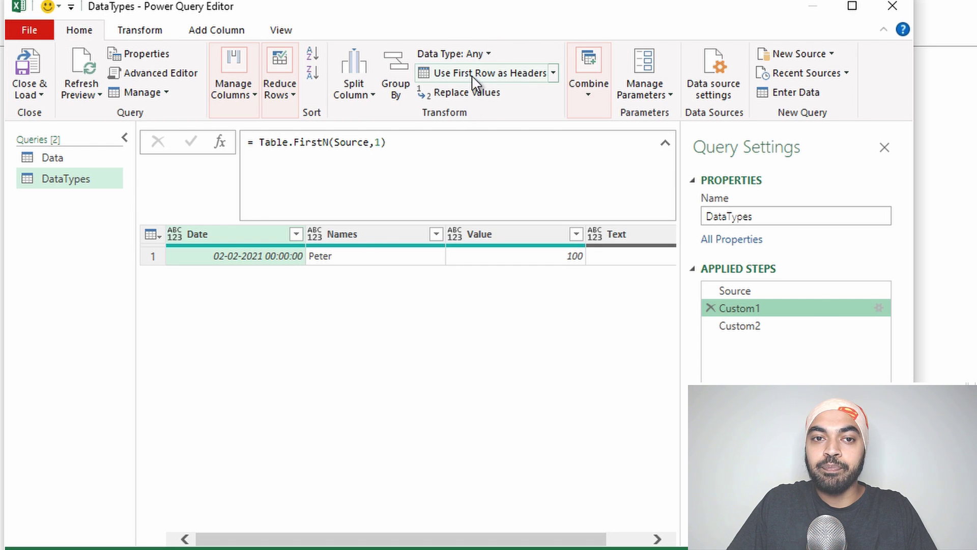
left_click(553, 72)
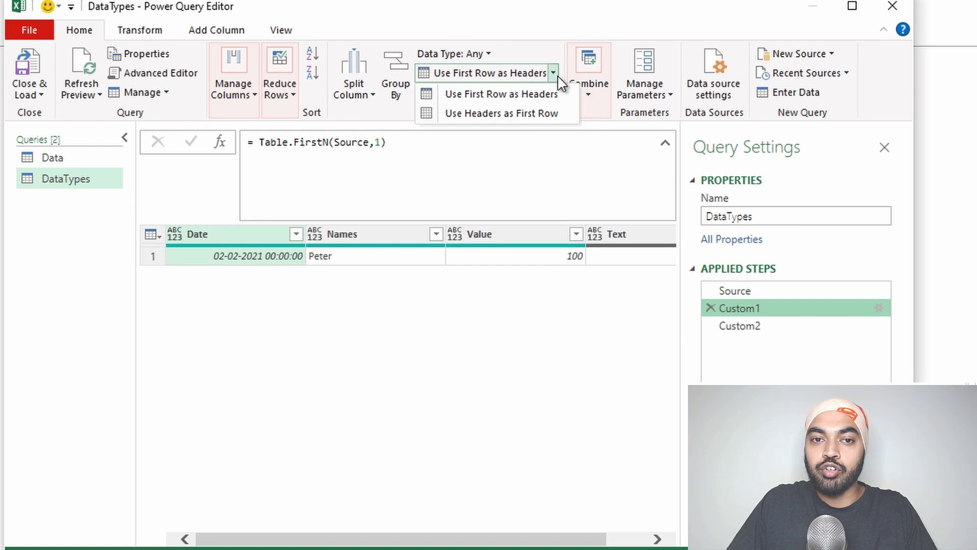
left_click(497, 114)
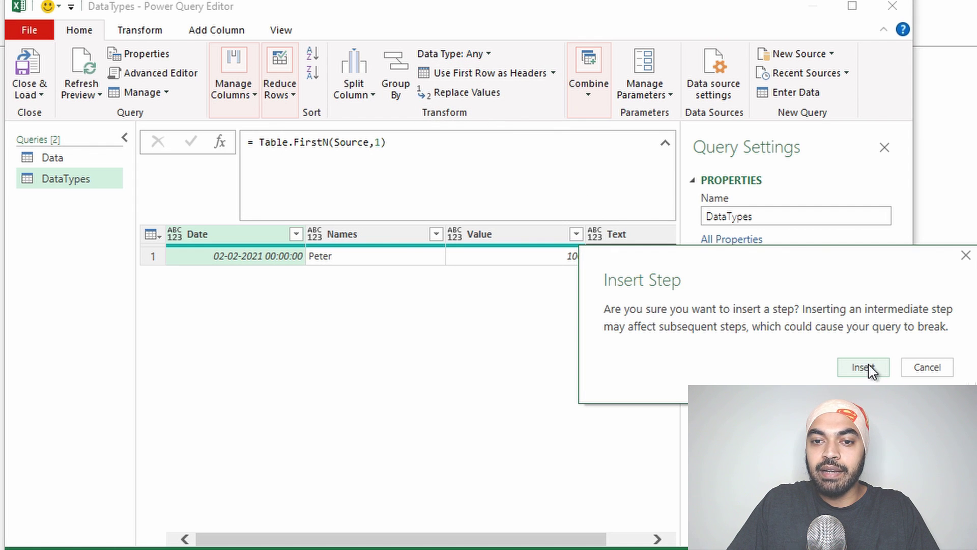
left_click(868, 368)
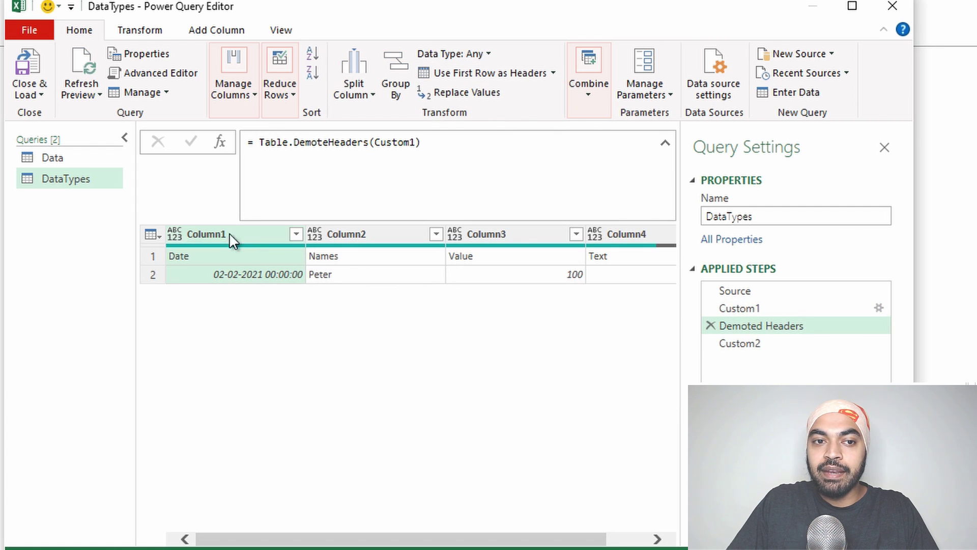
- Examine the demoted headers, and in the Custom2 step check the transposed column names against their sample values
left_click(197, 255)
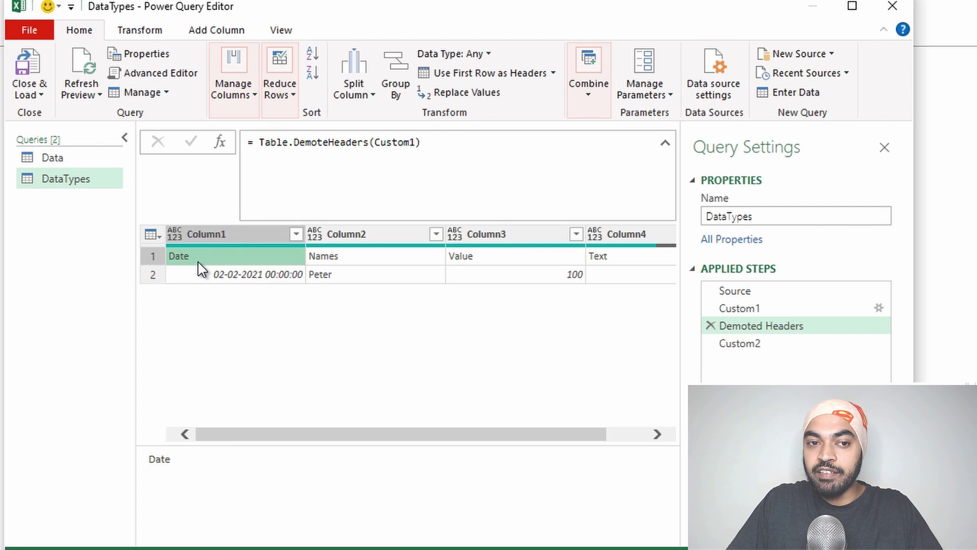
left_click(285, 270)
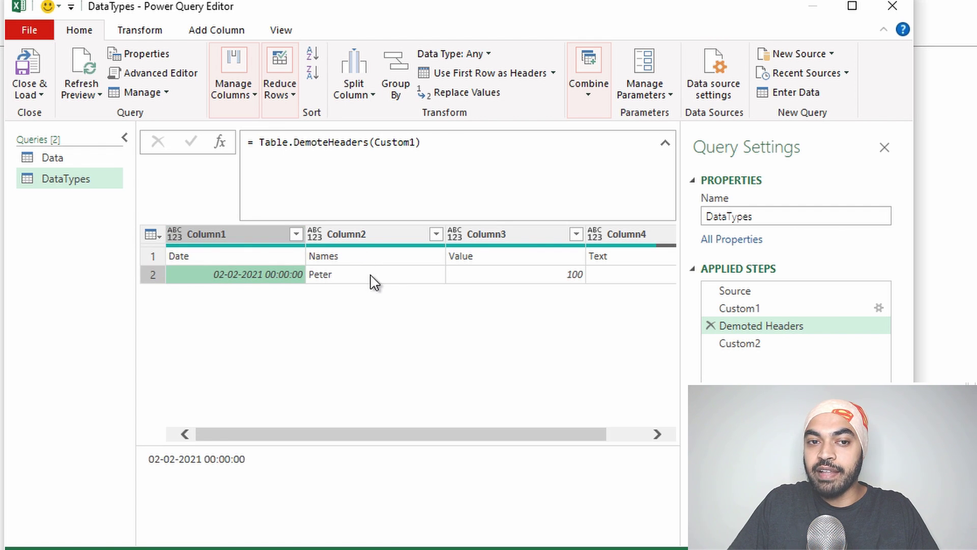
left_click_drag(733, 326, 742, 338)
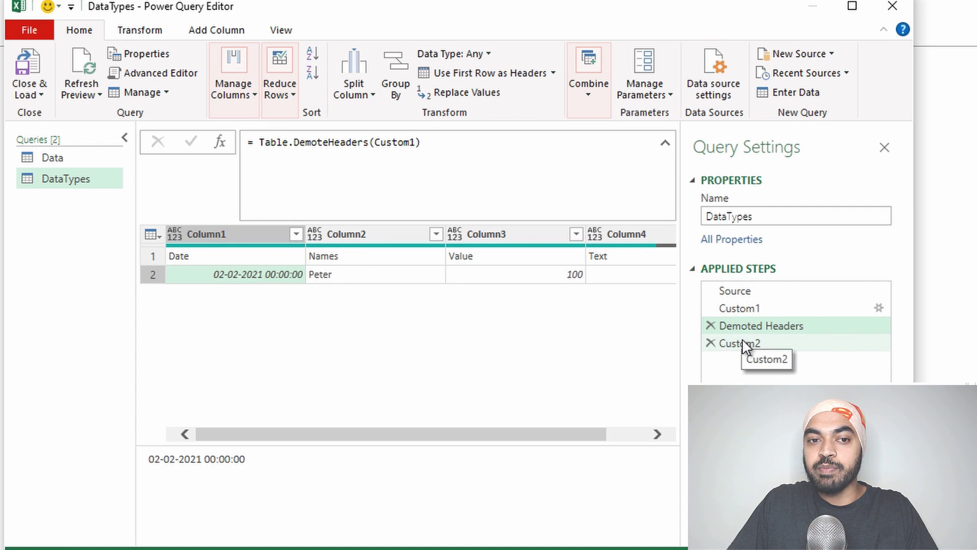
left_click(742, 341)
left_click(209, 260)
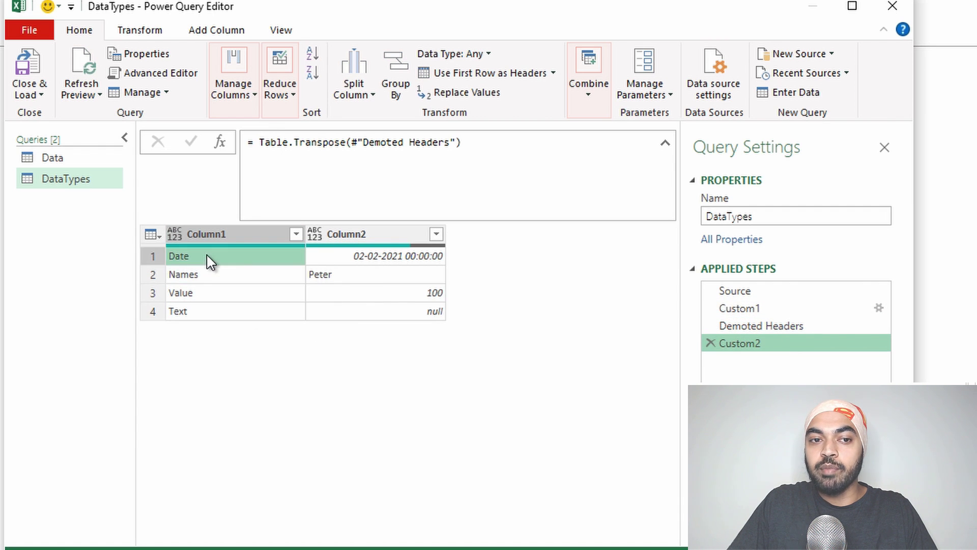
left_click(209, 277)
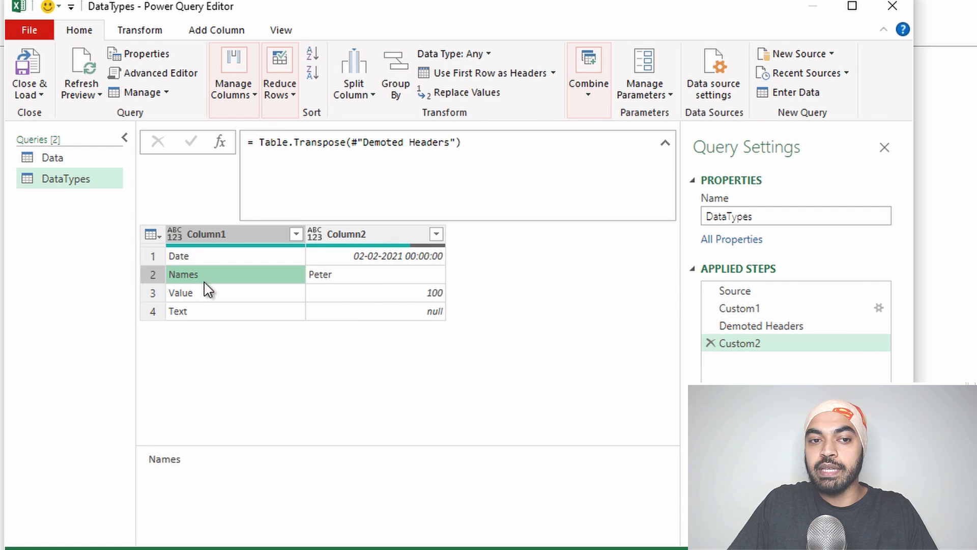
left_click(415, 259)
left_click(415, 278)
left_click(417, 312)
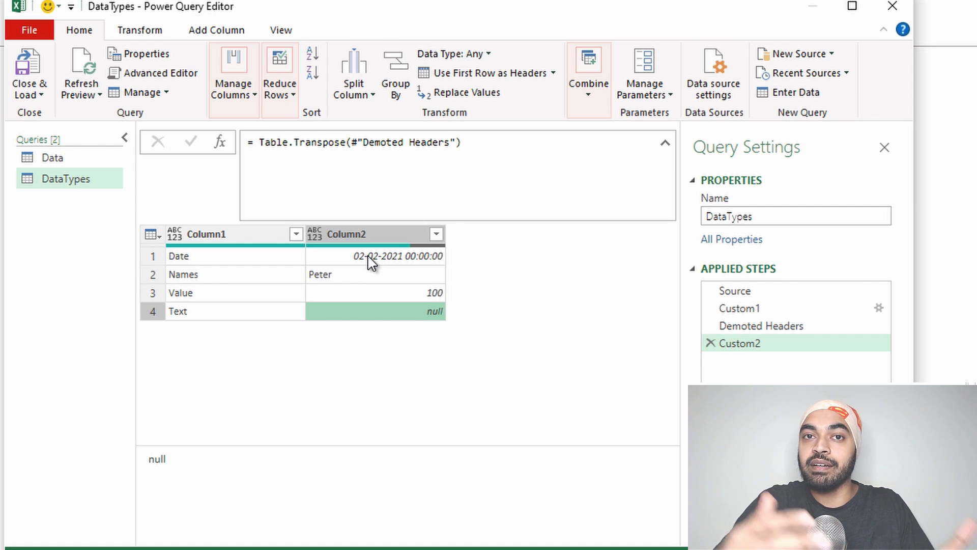
- Start a custom column on the Custom2 table whose formula begins with if [Column2] = null then Any.Type
left_click(218, 31)
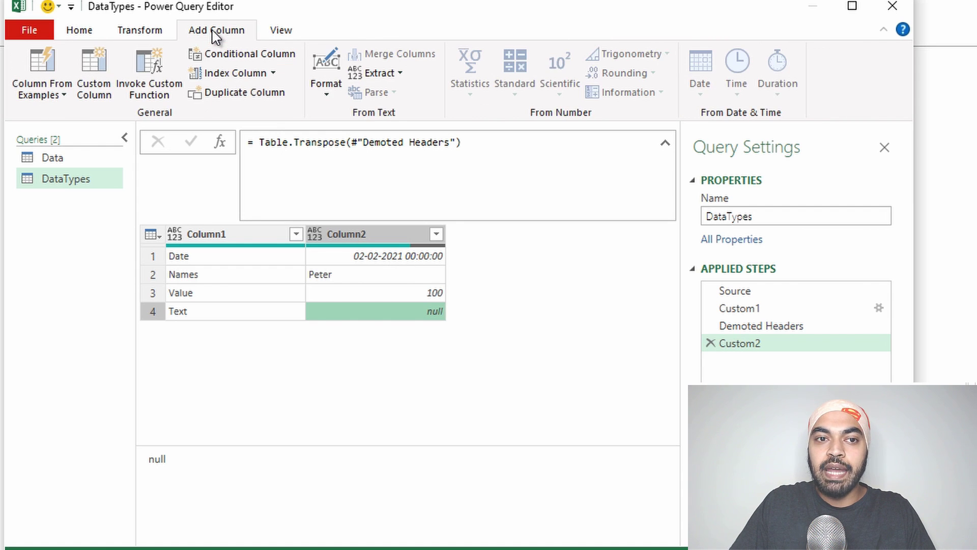
left_click(105, 95)
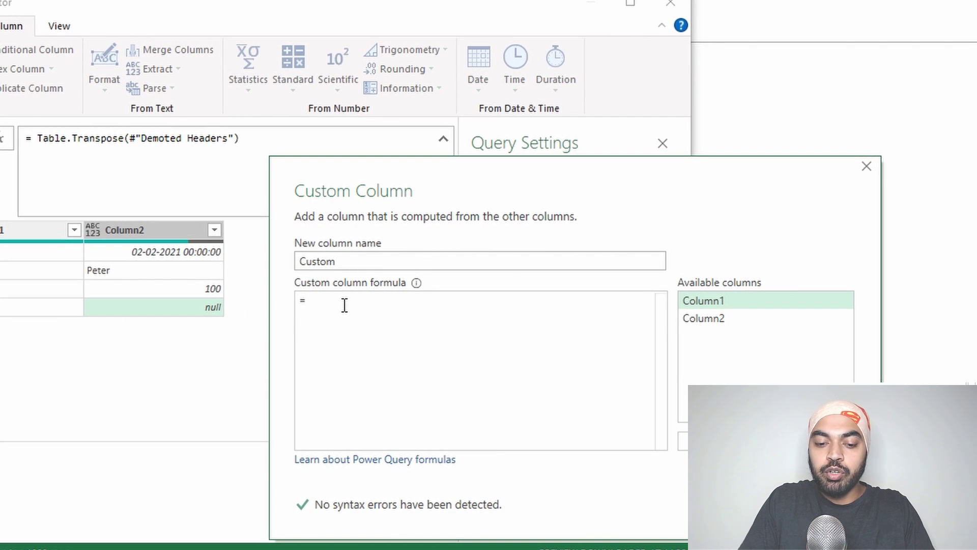
type("if ")
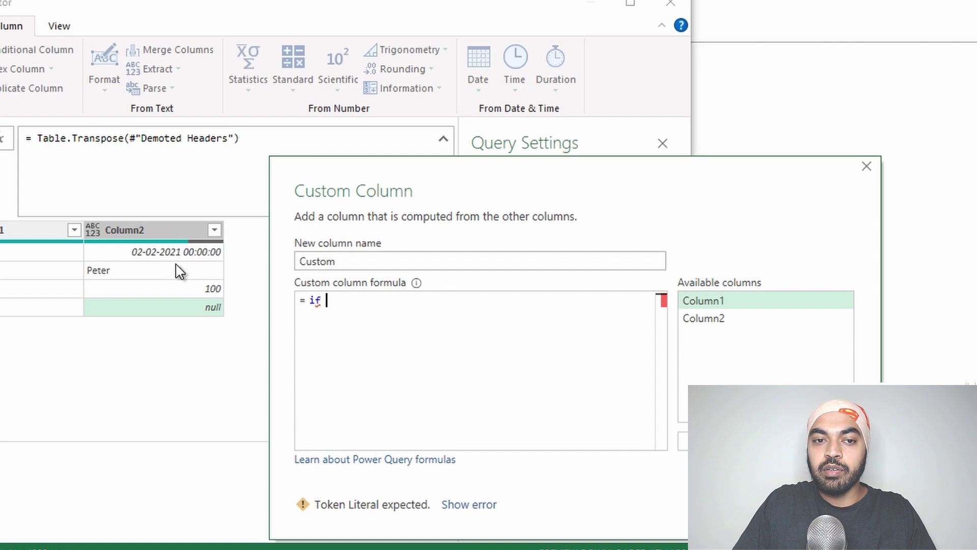
type("[Co")
key("Down")
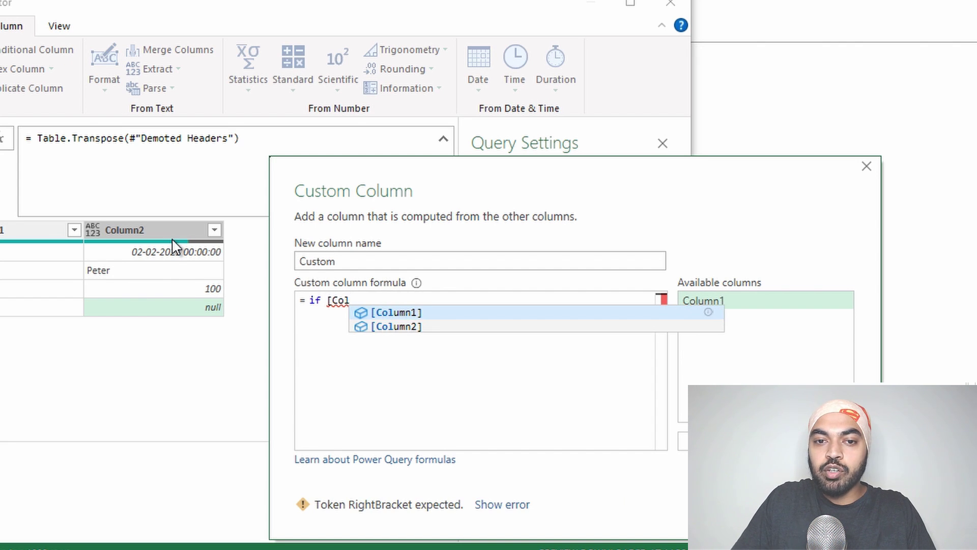
key("Tab")
type("= ")
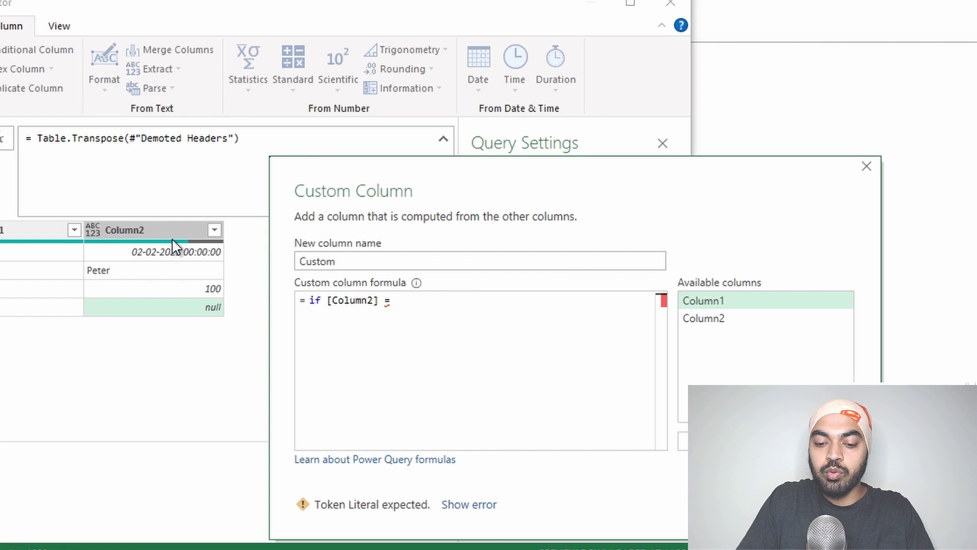
type("null")
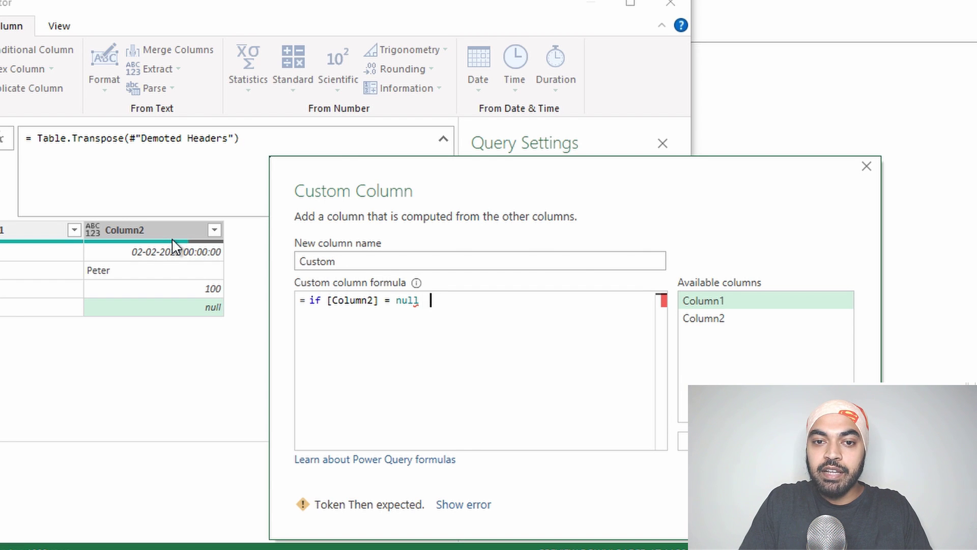
type("any")
key("Tab")
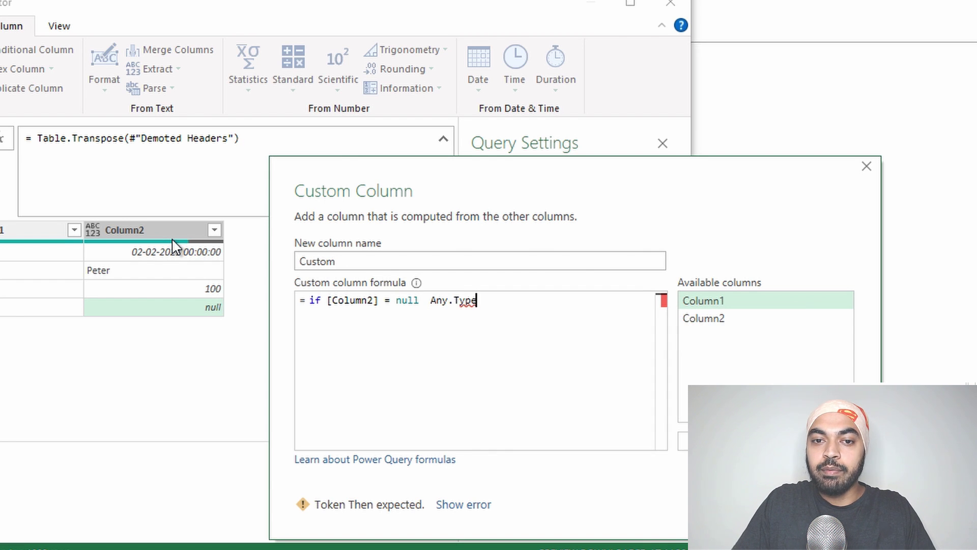
left_click(425, 300)
type("then")
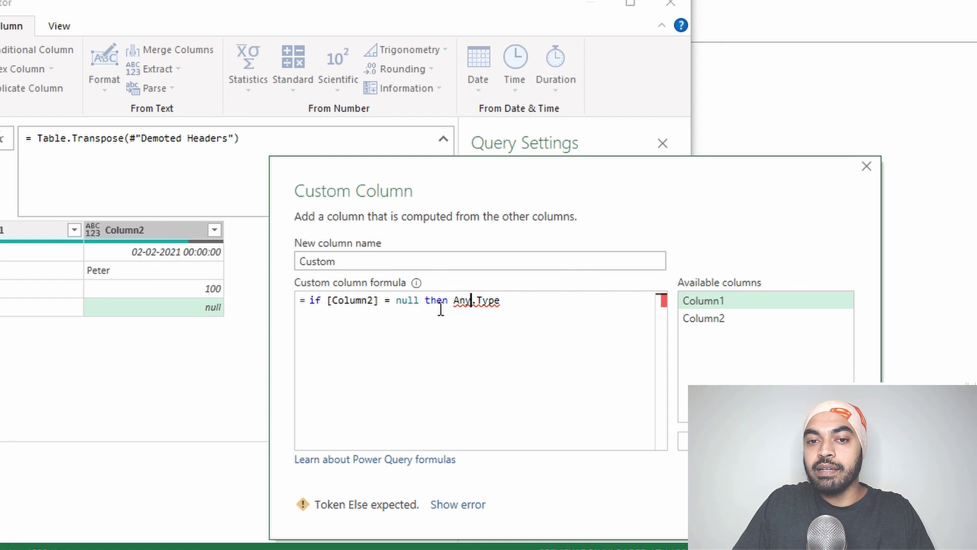
- Complete the custom column formula with else Value.Type([Column2]) and add the column
type("else value")
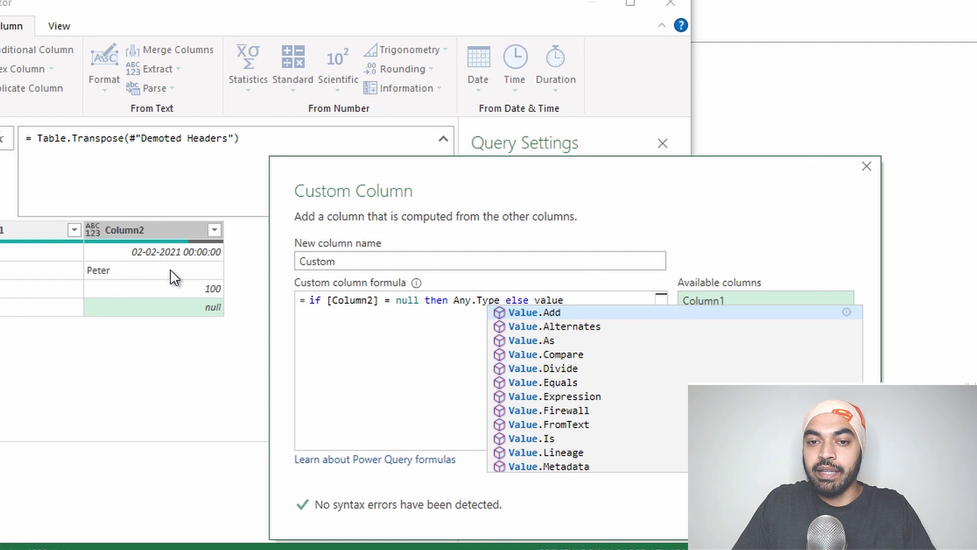
key("Escape")
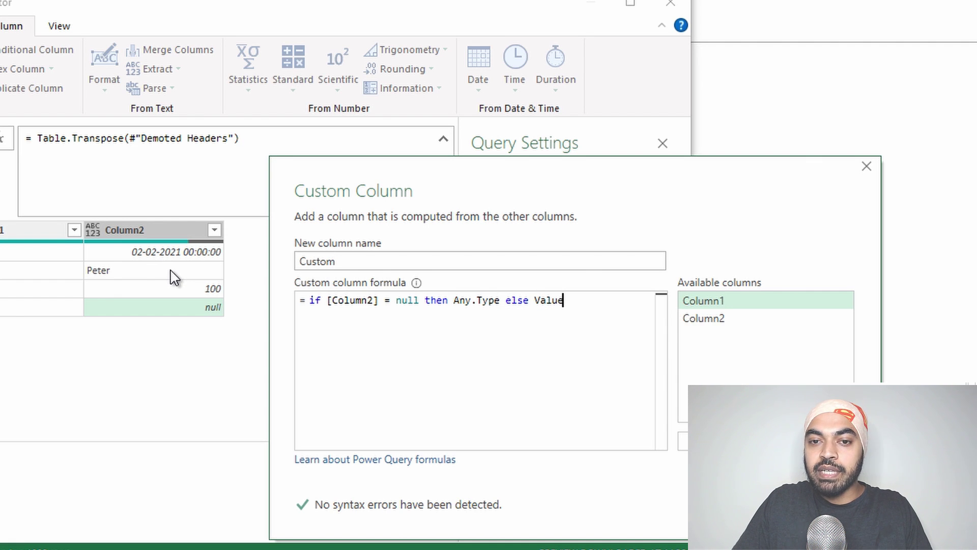
type(".Ty")
type("pe(")
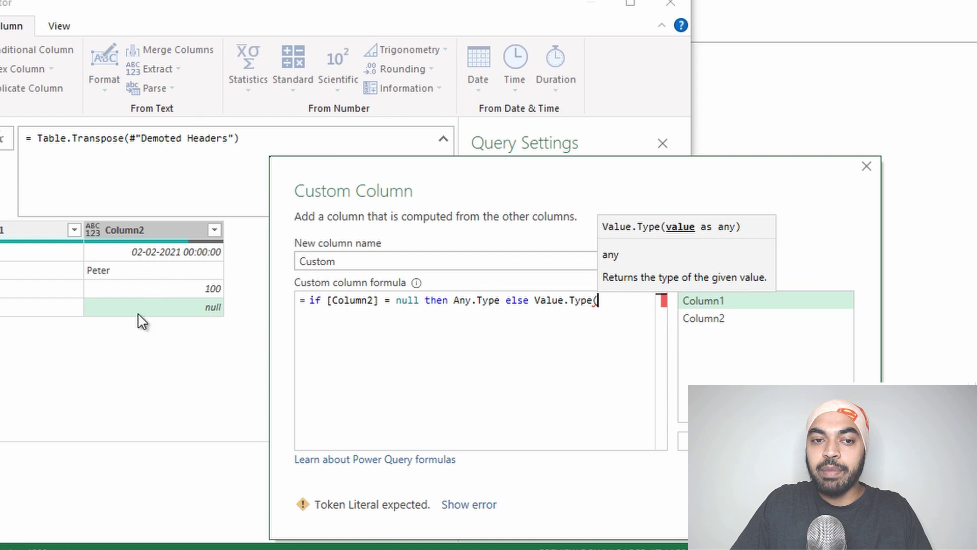
type("[Column2]")
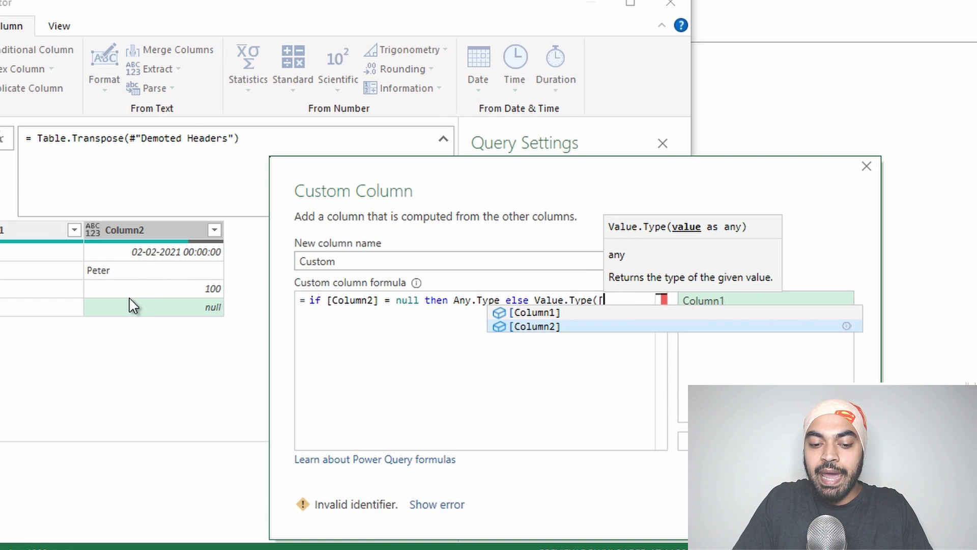
type(")")
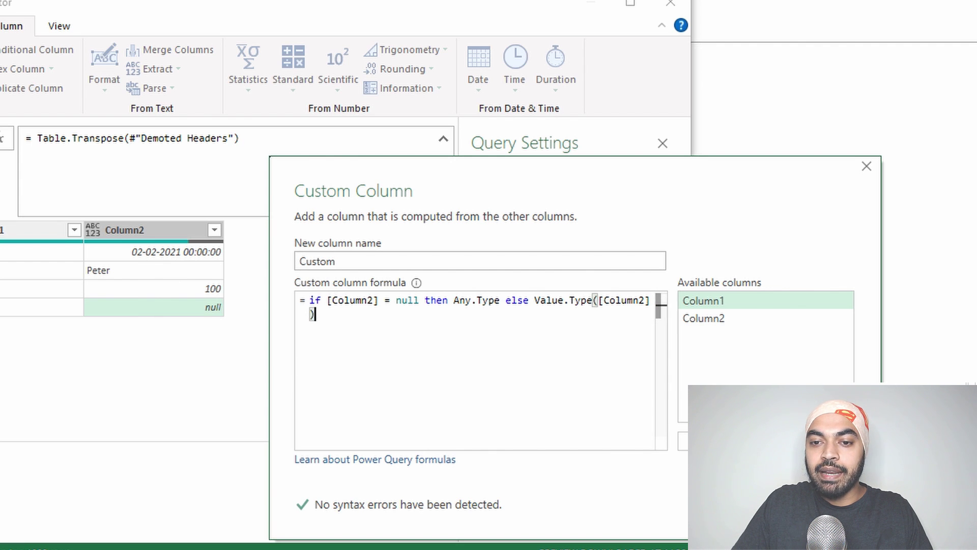
left_click(788, 521)
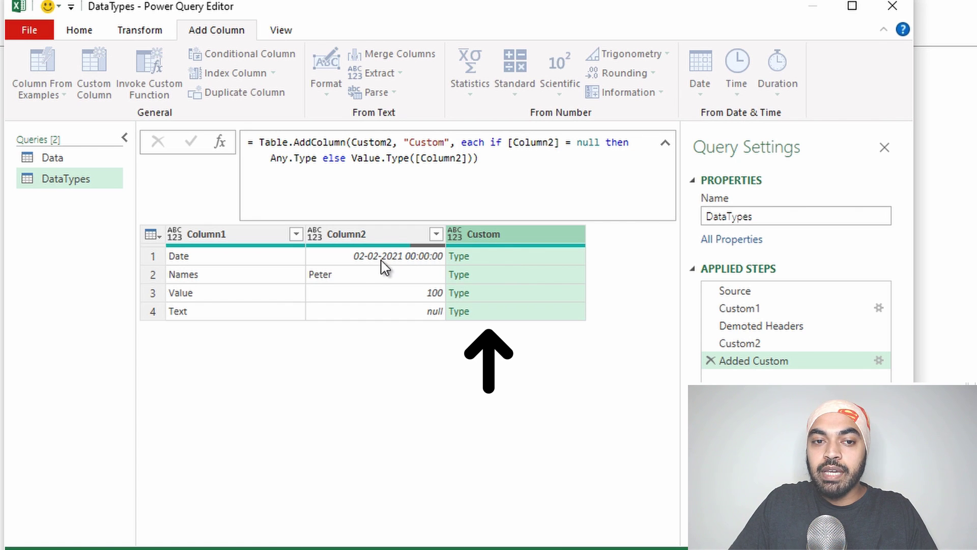
- Check the type values returned for the Date, Names and Text rows in the Custom column, and remove Column2
left_click(501, 260)
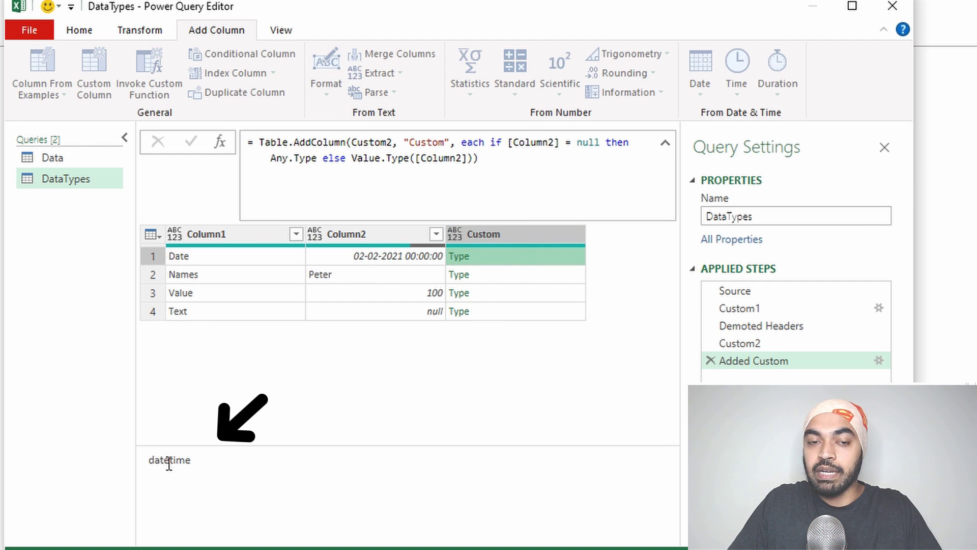
left_click(494, 279)
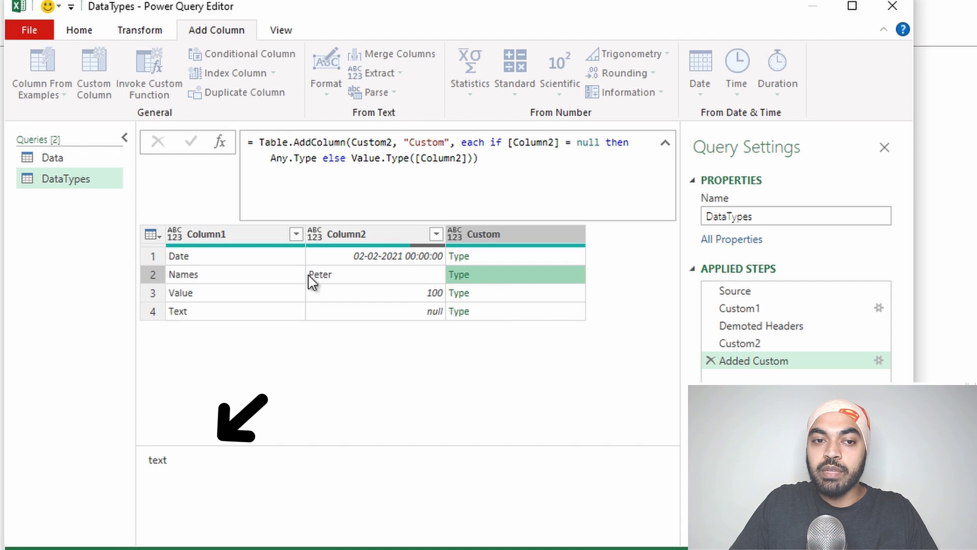
left_click(499, 312)
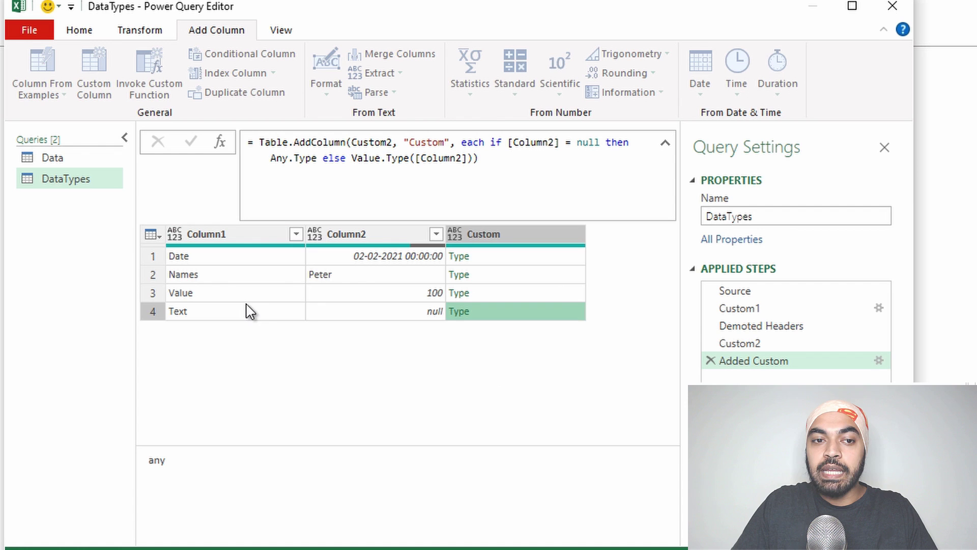
left_click(372, 235)
key("Delete")
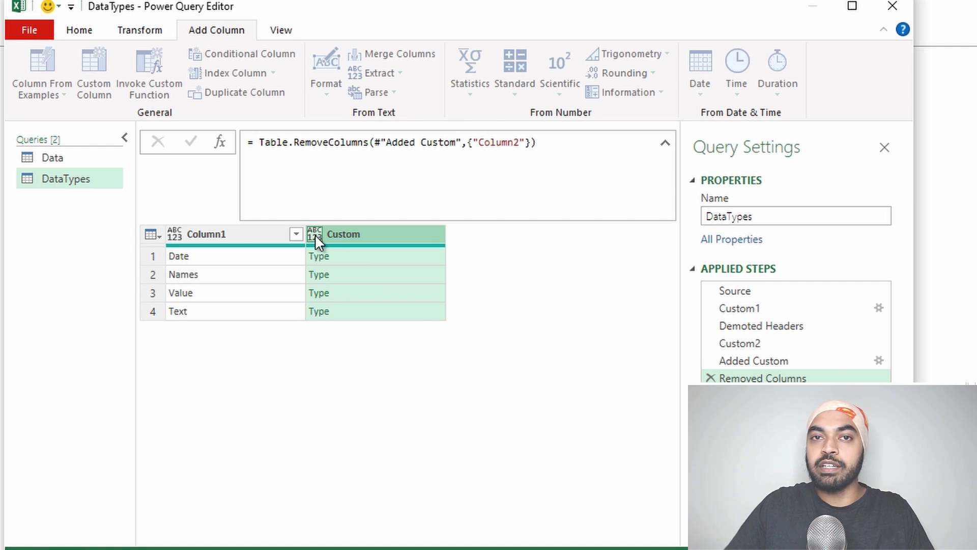
- Add a custom step with the formula = Table.Transpose( #"Removed Columns" ), and check the name and type cells in the first two columns
left_click(219, 144)
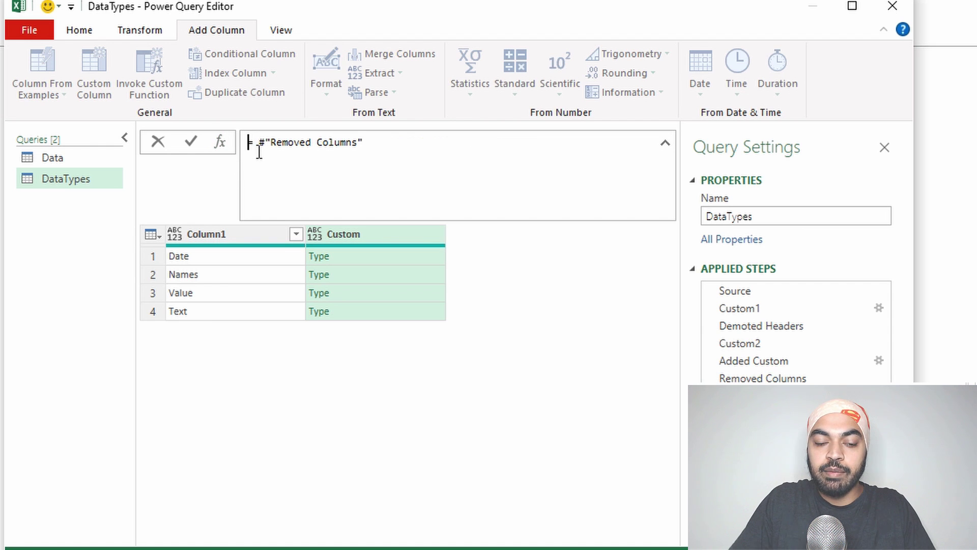
type("T")
type("able.Trans")
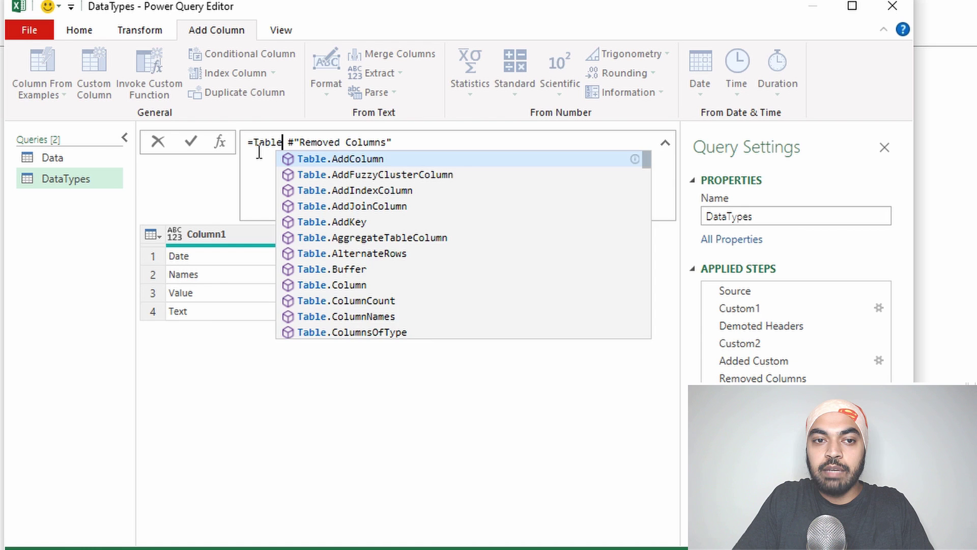
type("pose(")
key("Right")
key("Right")
key("Right")
key("Left")
key("Left")
key("BackSpace")
key("Right")
key("Right")
key("Right")
type(")")
key("Return")
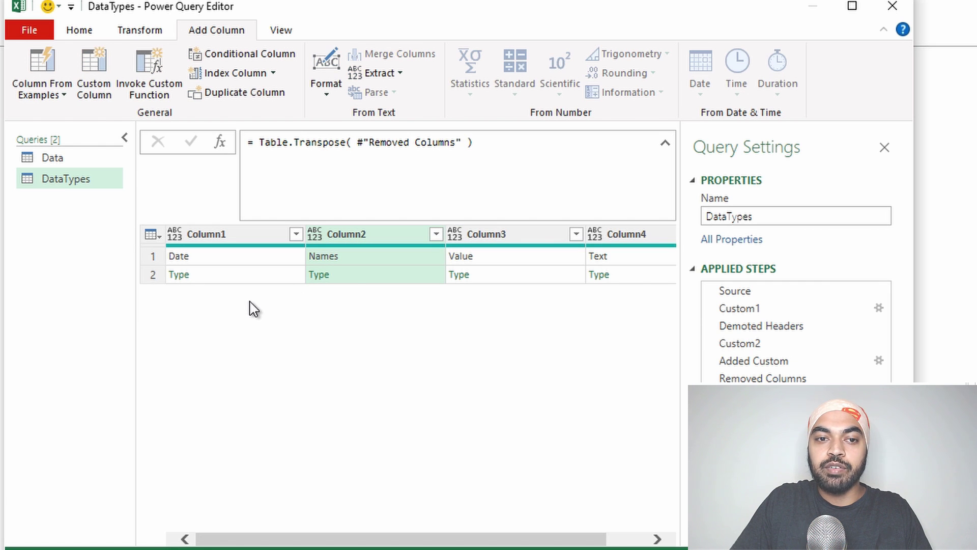
left_click(216, 258)
left_click(221, 276)
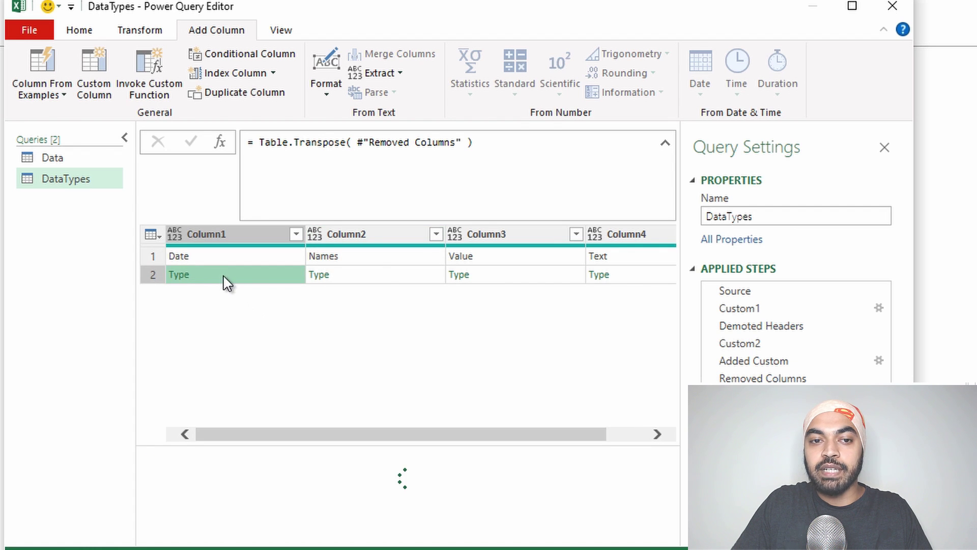
left_click(384, 262)
left_click(383, 279)
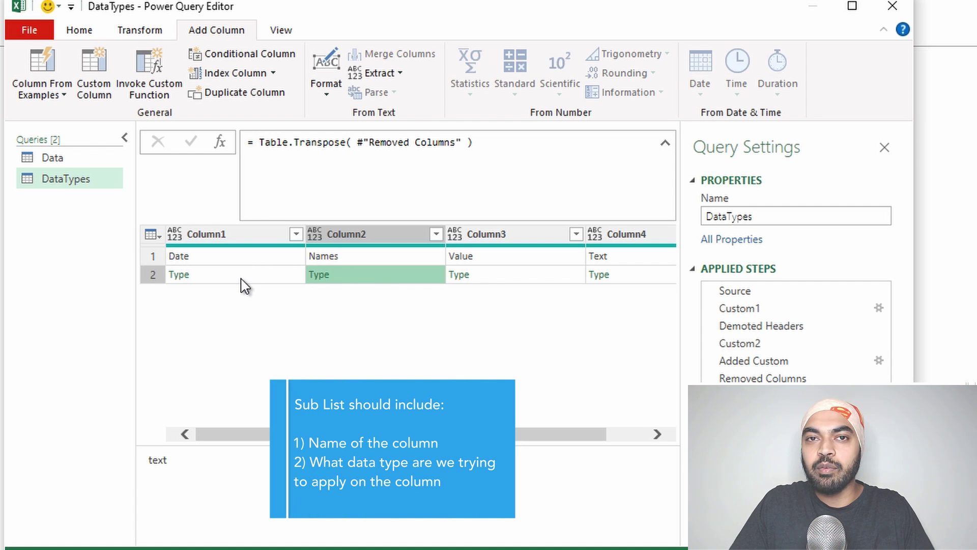
- Add a custom step that turns the columns into lists with = Table.ToColumns(Custom3), and inspect each of the four lists in an enlarged preview
left_click(221, 143)
left_click(261, 144)
type("Tabl")
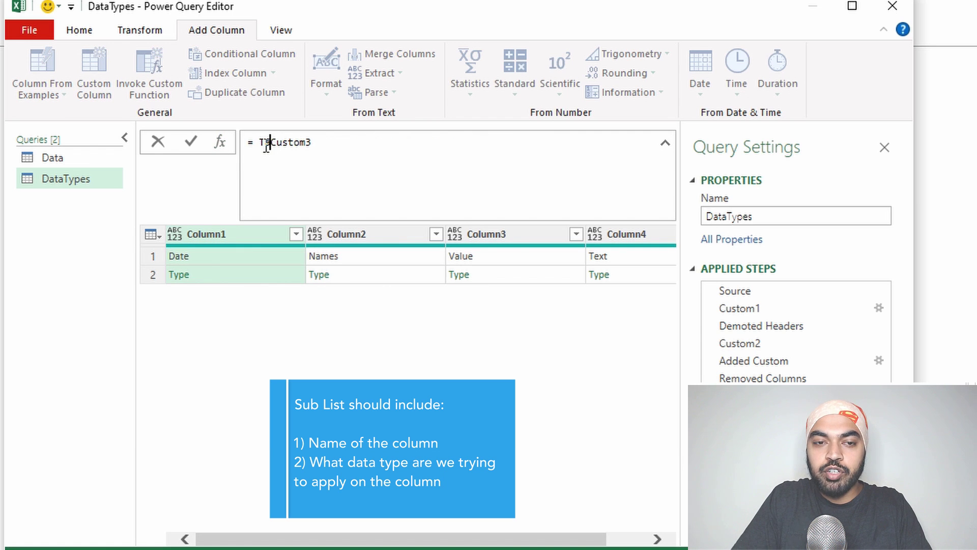
type("e.ToColumns(Custom3")
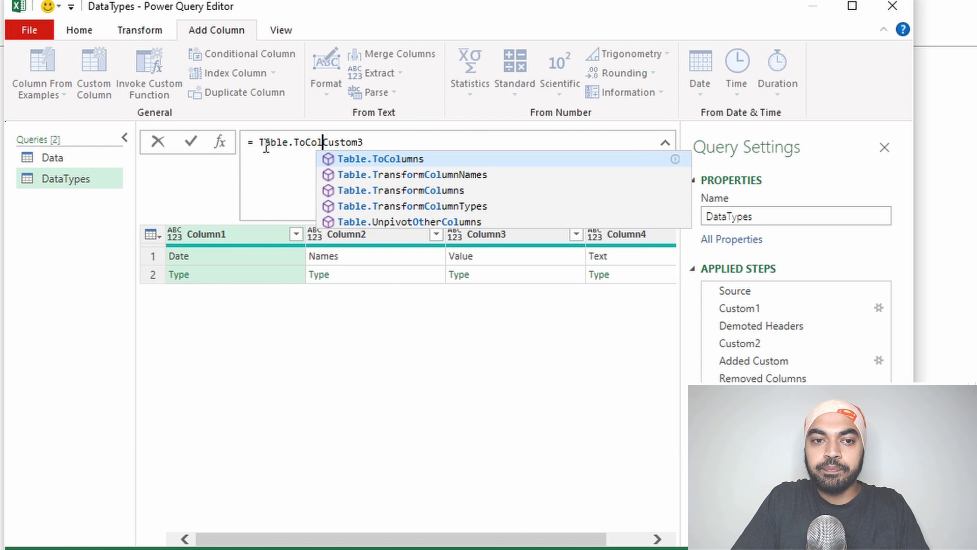
type(")")
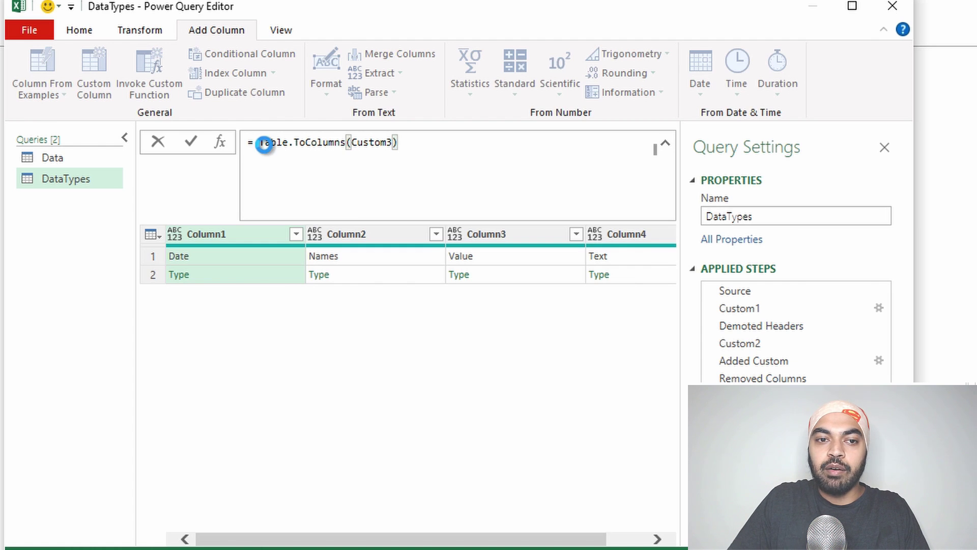
key("Return")
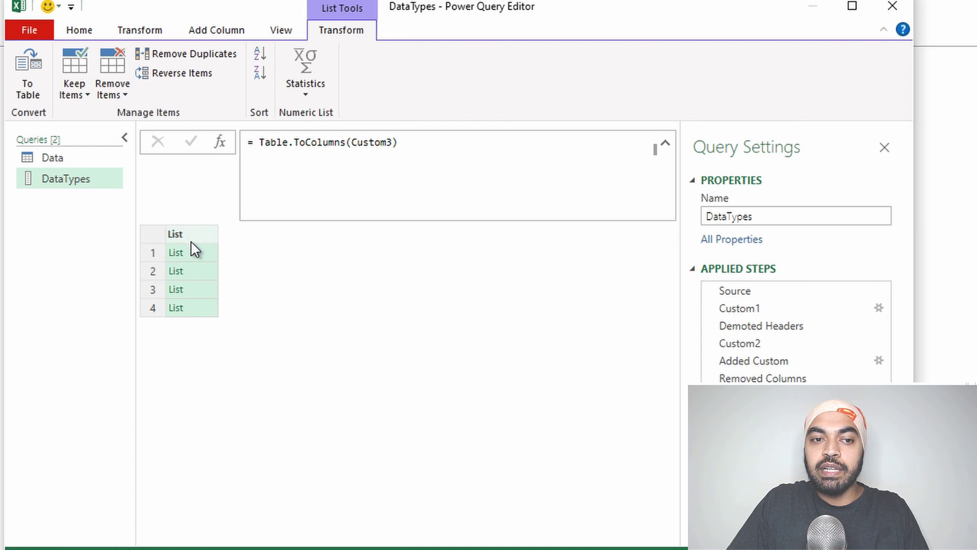
left_click(192, 255)
left_click_drag(213, 444, 234, 341)
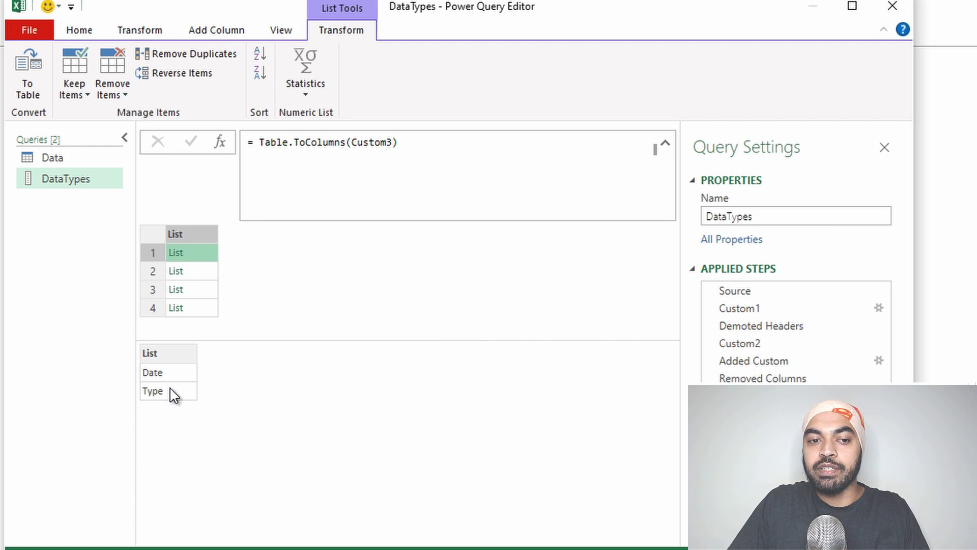
left_click(206, 273)
left_click(200, 288)
left_click(200, 307)
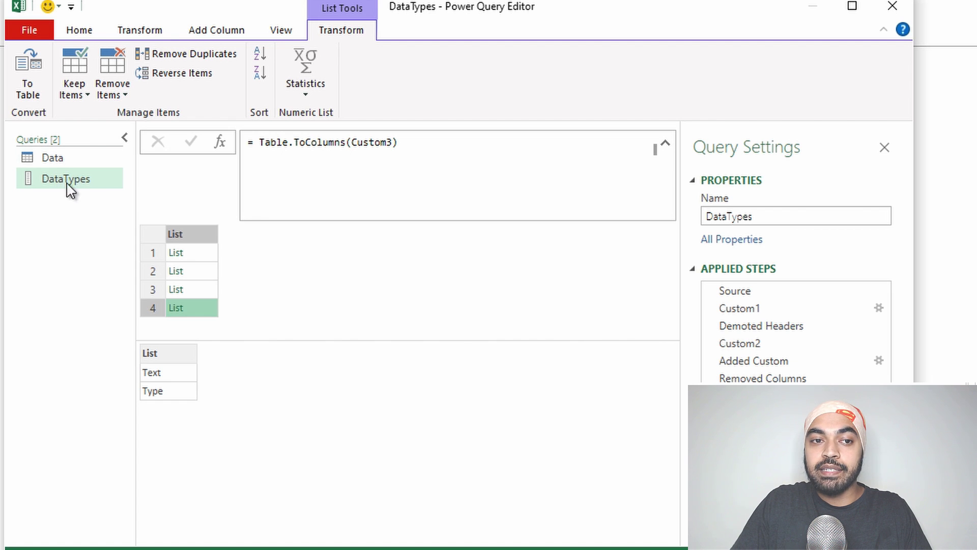
- In the Data query, detect the data types of all columns in a single Changed Type step, and examine the Date pair in its formula
left_click(56, 159)
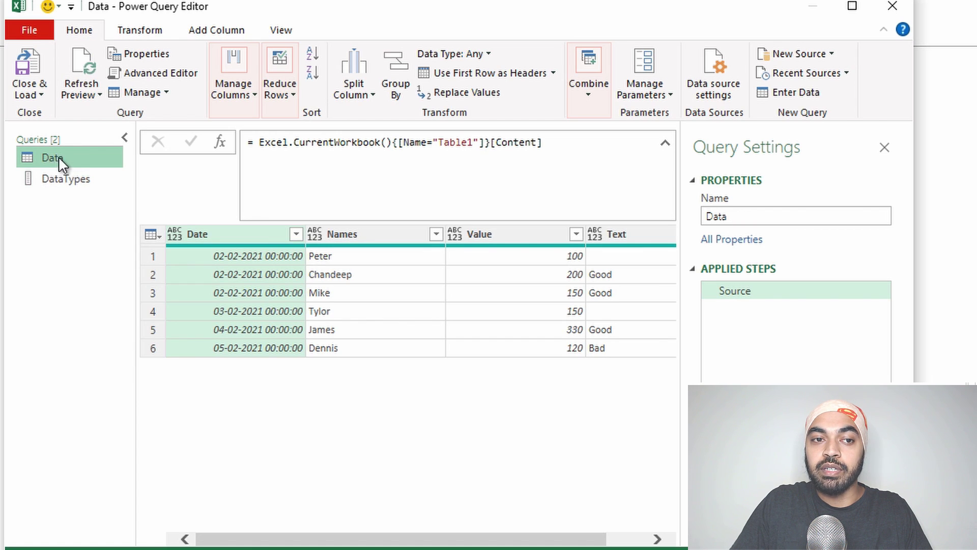
left_click(141, 29)
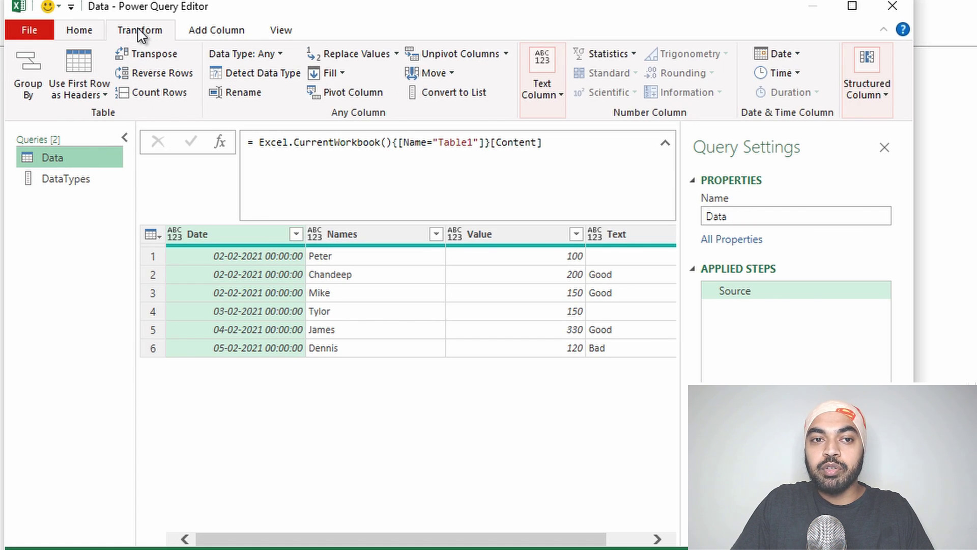
left_click(263, 73)
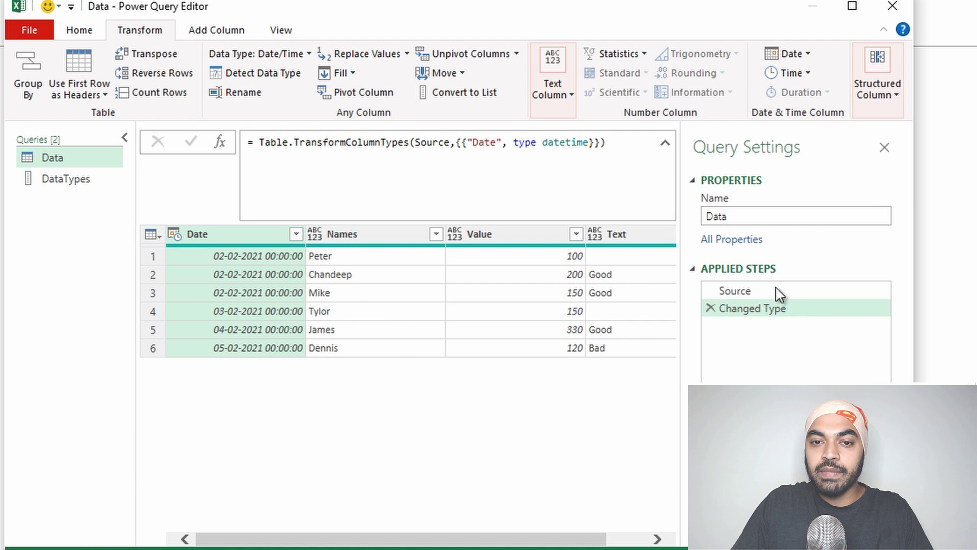
left_click(709, 309)
key("ctrl+a")
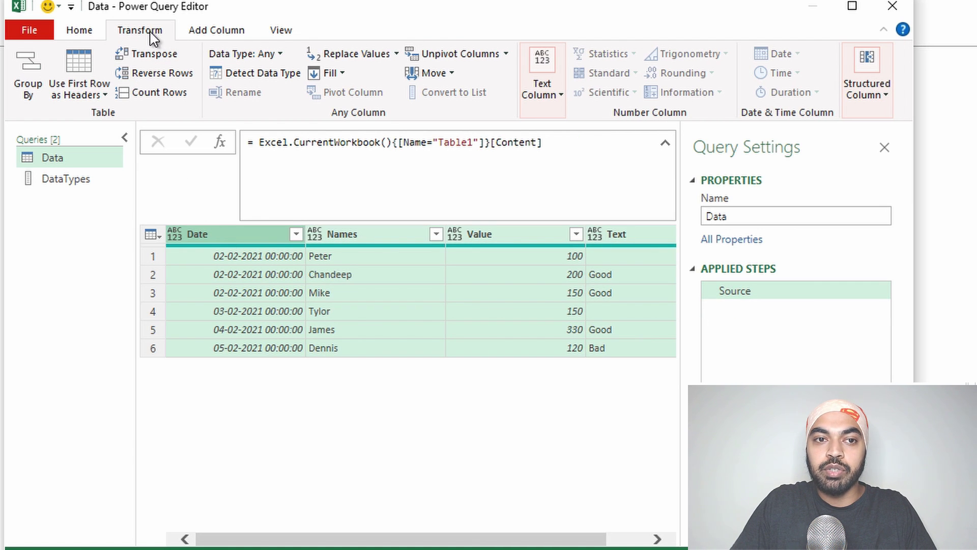
left_click(255, 74)
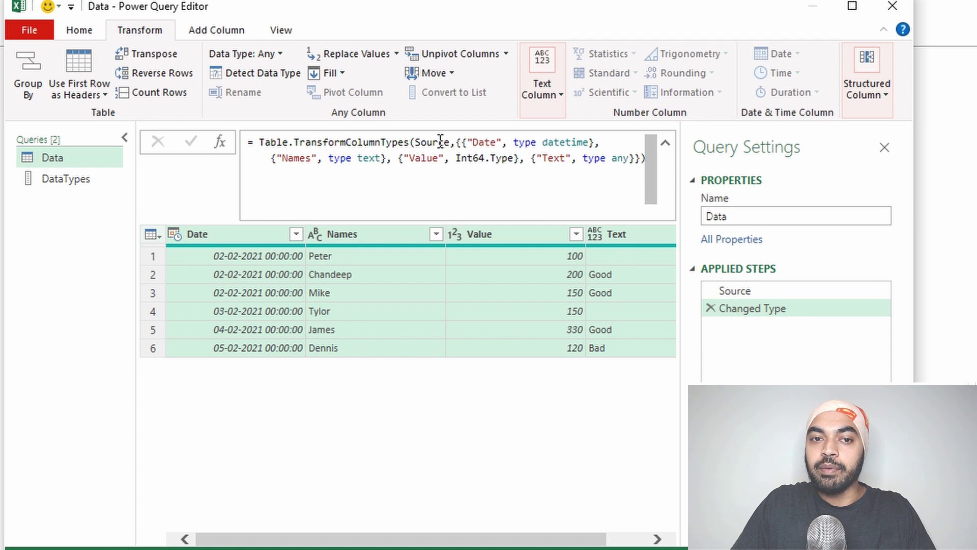
left_click_drag(471, 144, 579, 140)
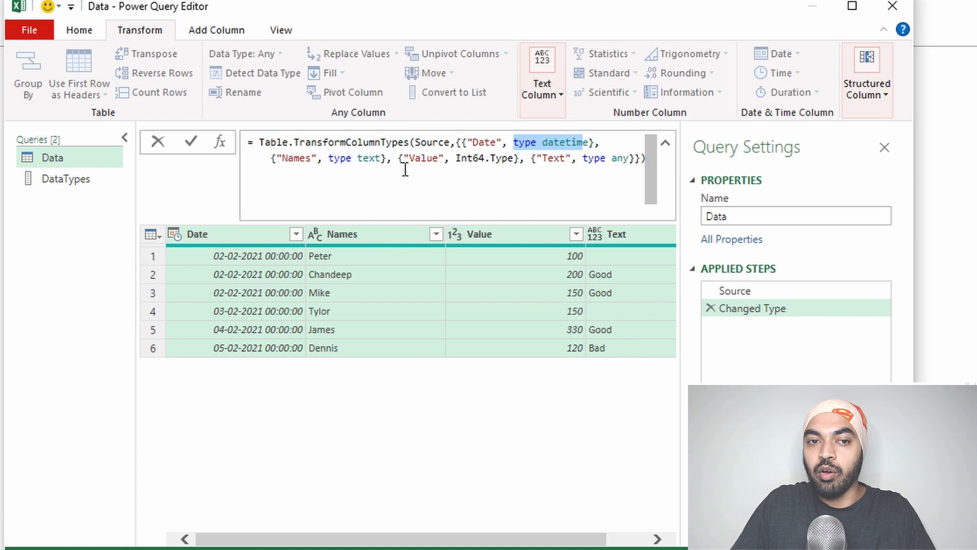
- Replace the hard-coded column and type pairs in the Changed Type formula with the query reference: = Table.TransformColumnTypes(Source,DataTypes)
left_click_drag(283, 158, 370, 158)
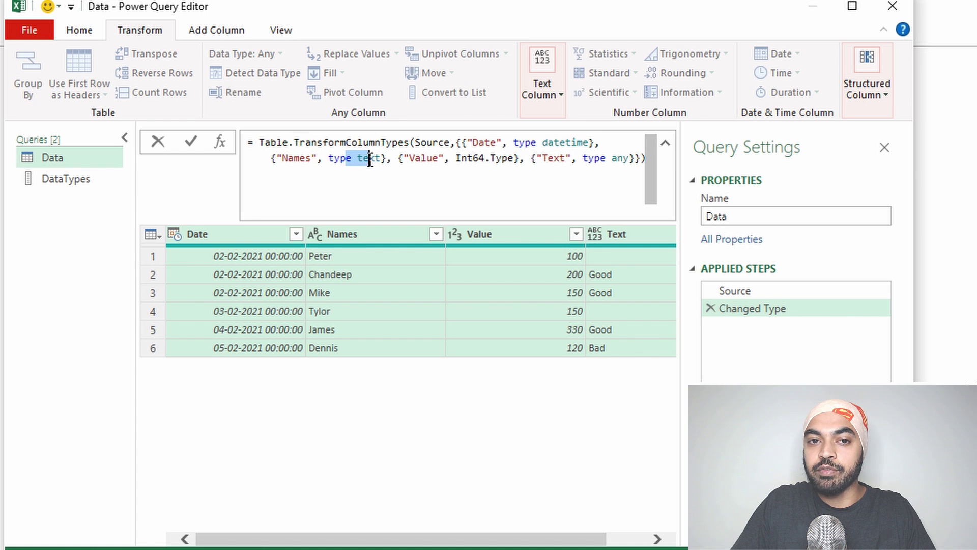
left_click_drag(456, 142, 466, 192)
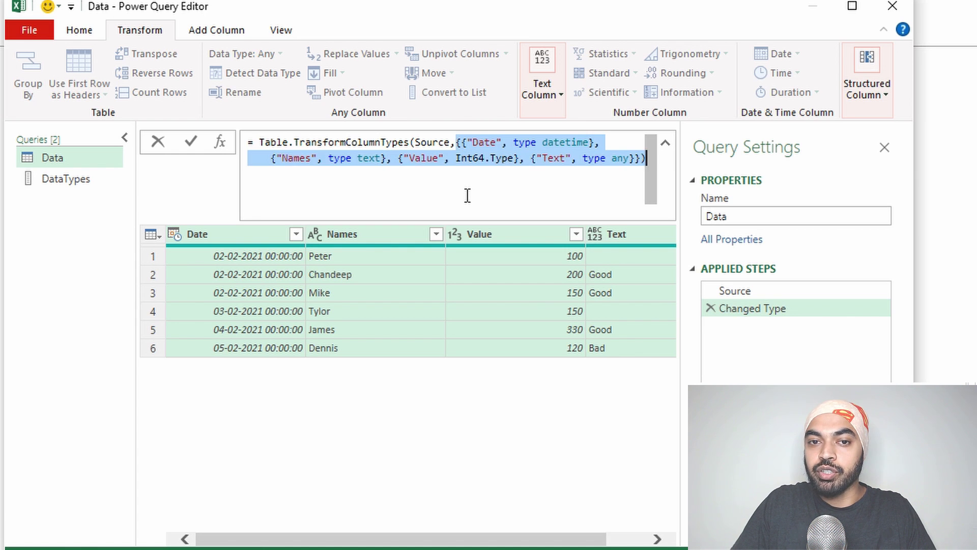
key("BackSpace")
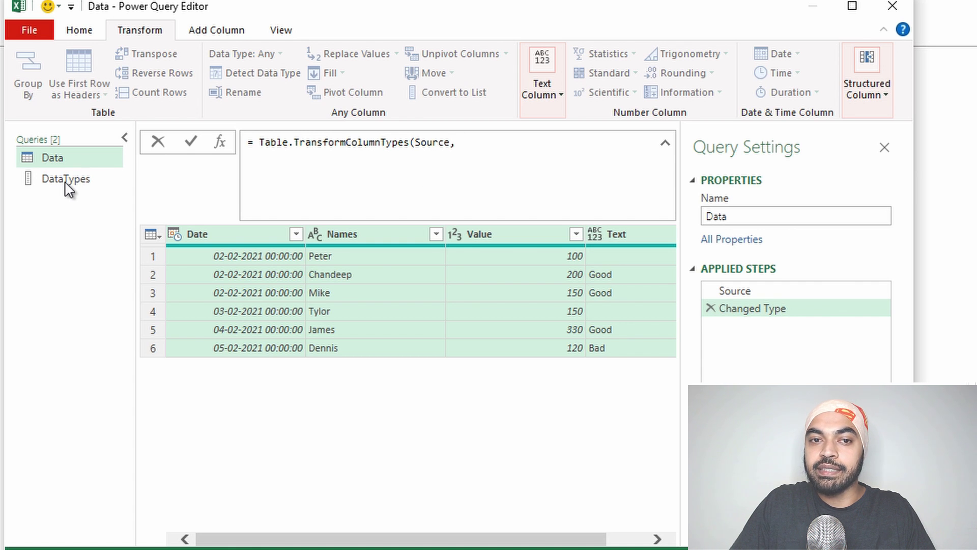
type("Data")
key("Down")
key("Down")
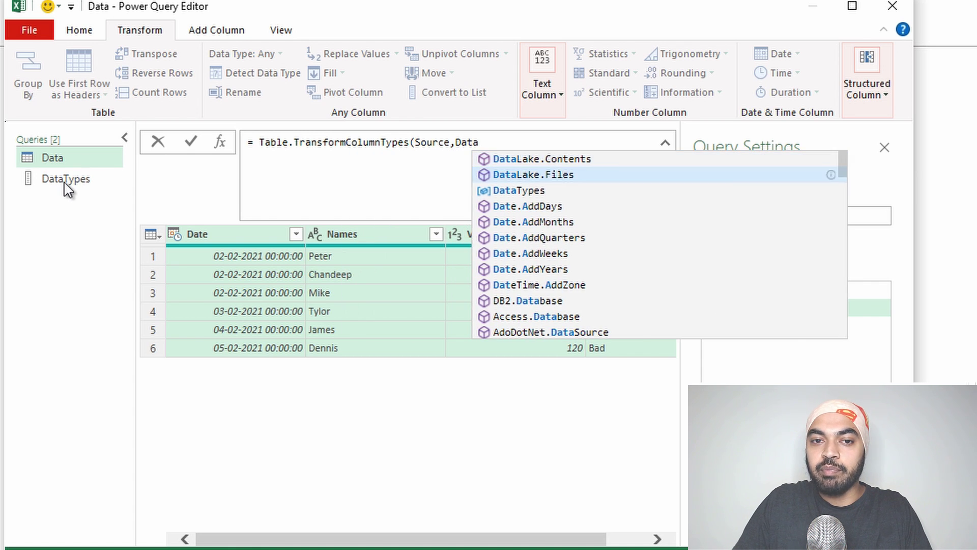
key("Tab")
type(")")
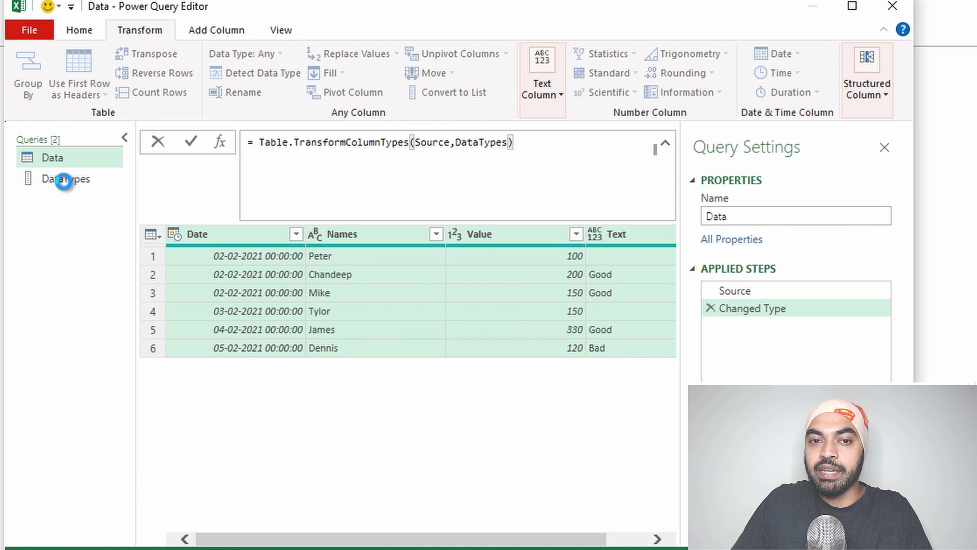
key("Return")
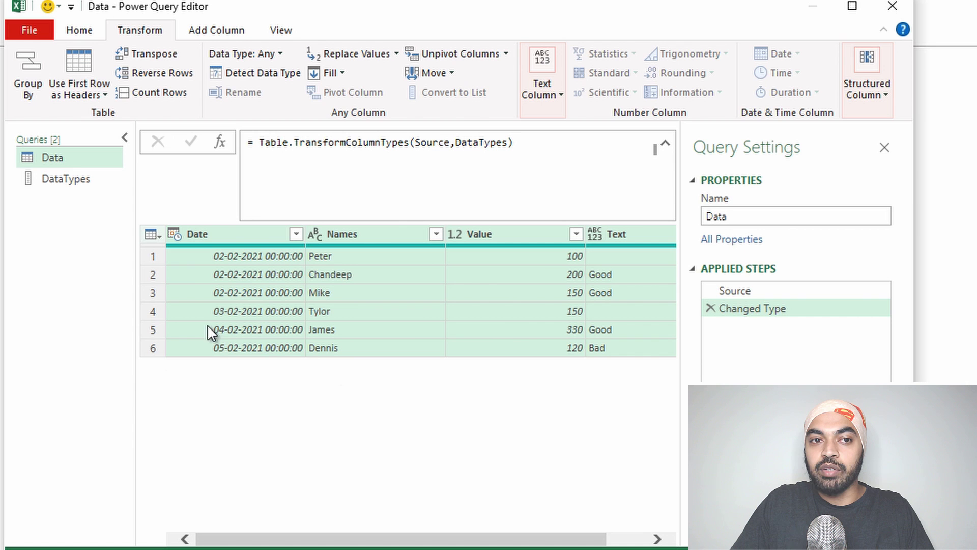
- Close and load the queries to the Excel worksheet, and check the Text column of the green output table
left_click(74, 30)
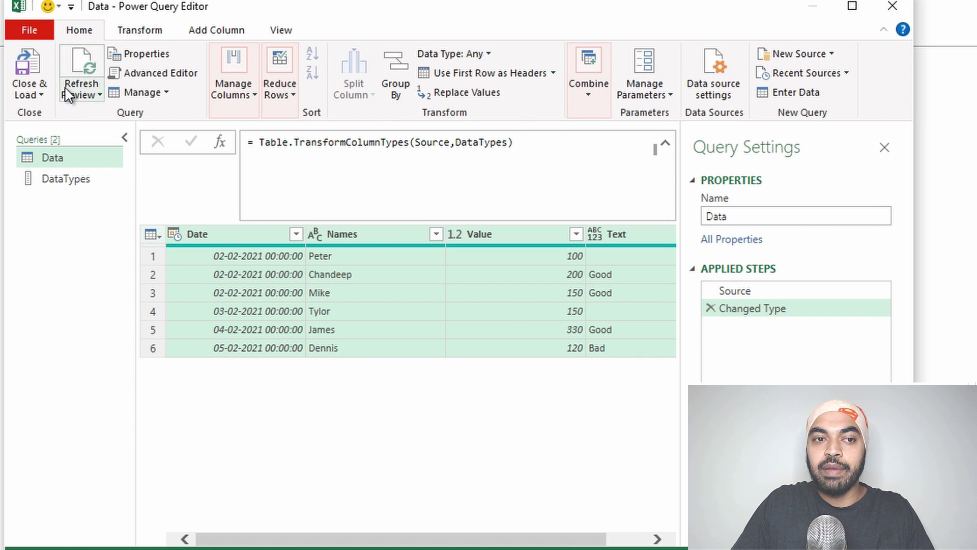
left_click(17, 96)
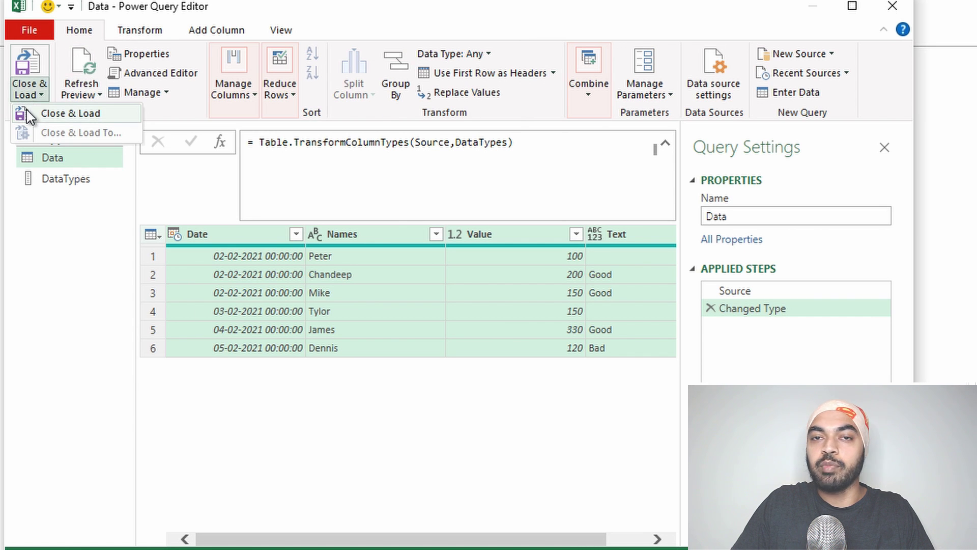
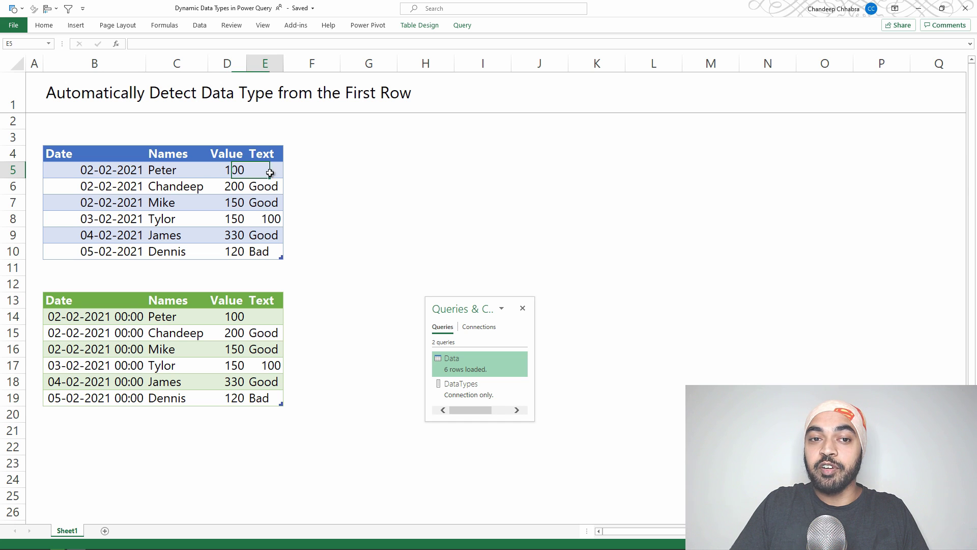
left_click_drag(263, 302, 260, 407)
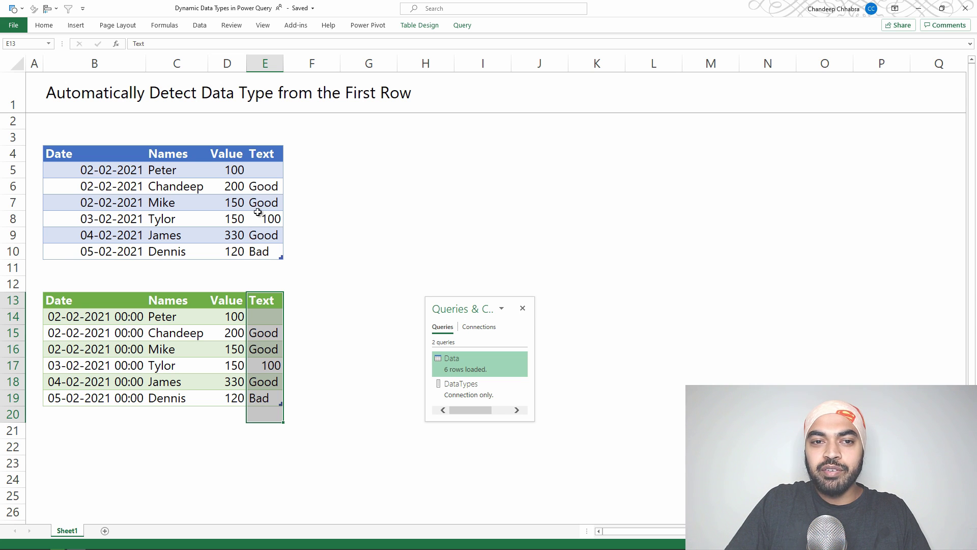
- Enter A in the first Text cell of the blue source table, and refresh the green output table
left_click(267, 170)
type("A")
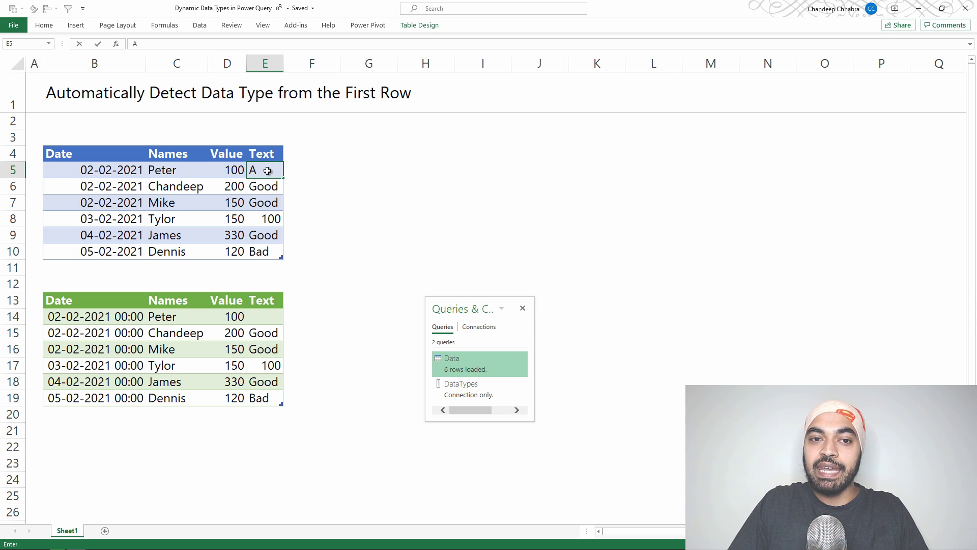
key("Return")
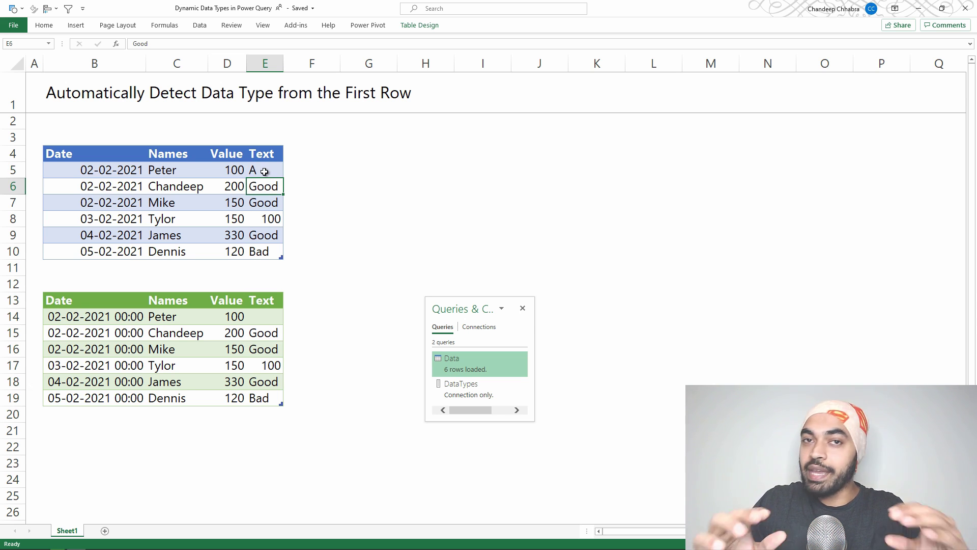
right_click(265, 367)
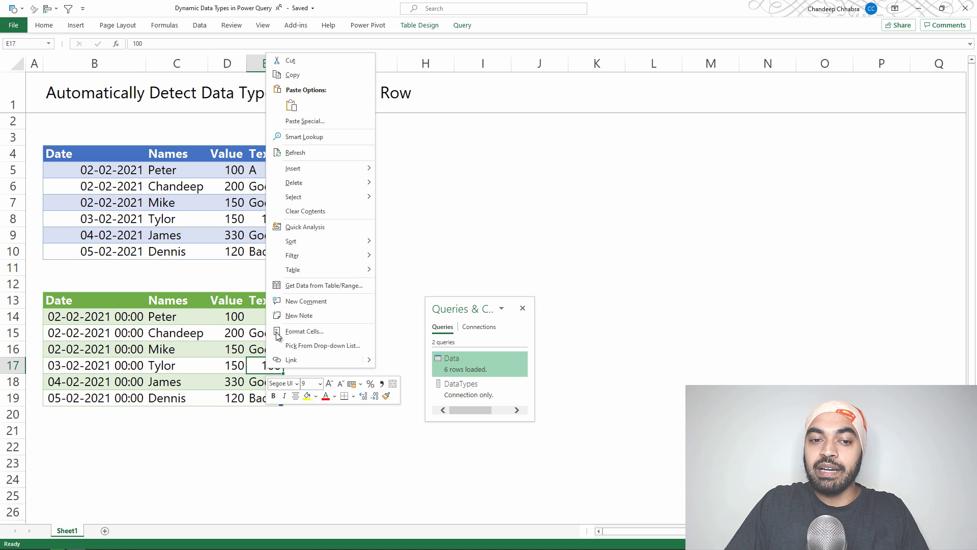
left_click(299, 152)
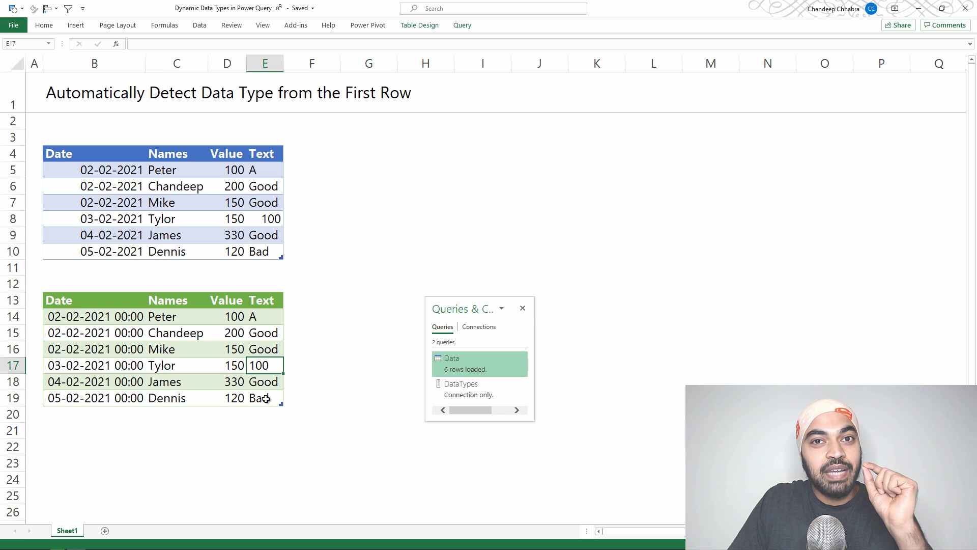
- Delete the Value column from the blue source table, and refresh the green output table
key("ctrl+Up")
key("ctrl+Up")
key("Left")
key("ctrl+Up")
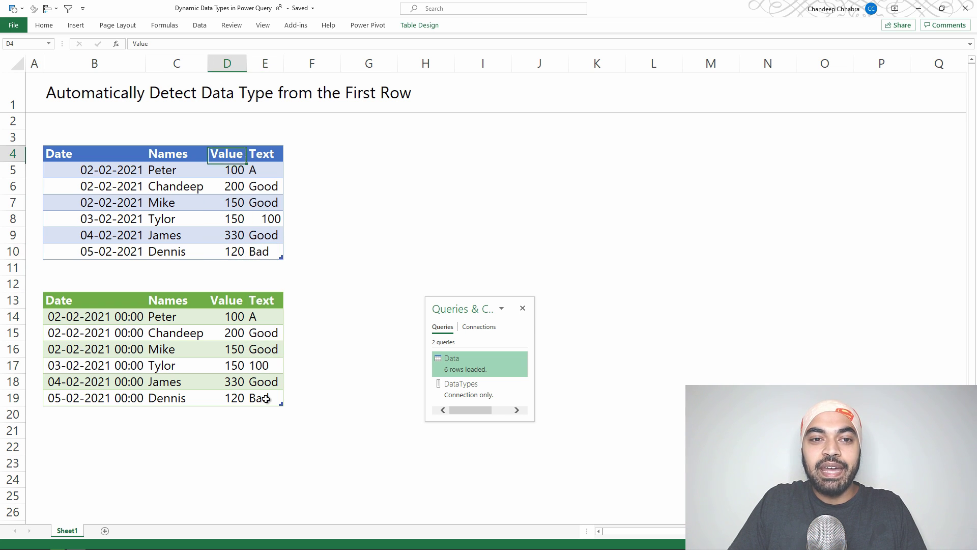
key("ctrl+shift+Down")
key("ctrl+minus")
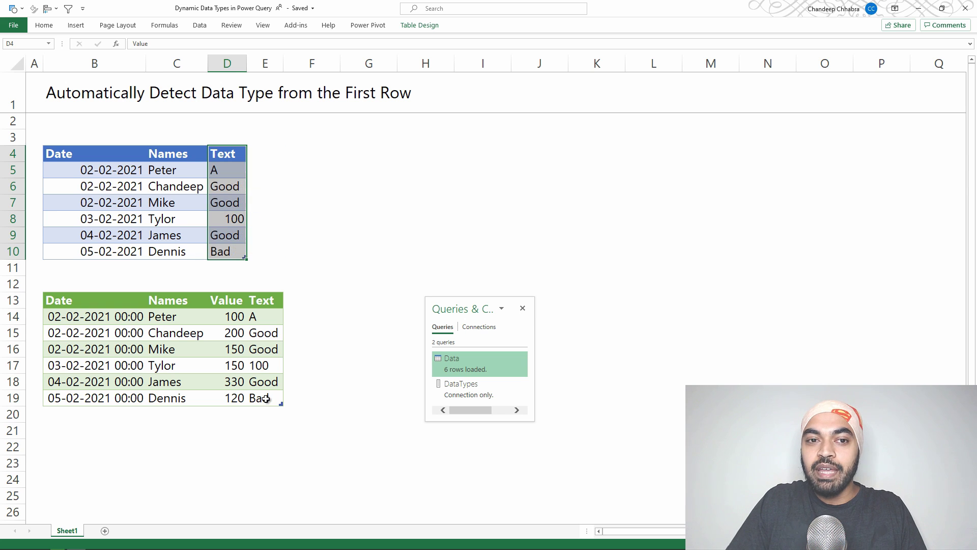
left_click(214, 365)
right_click(223, 366)
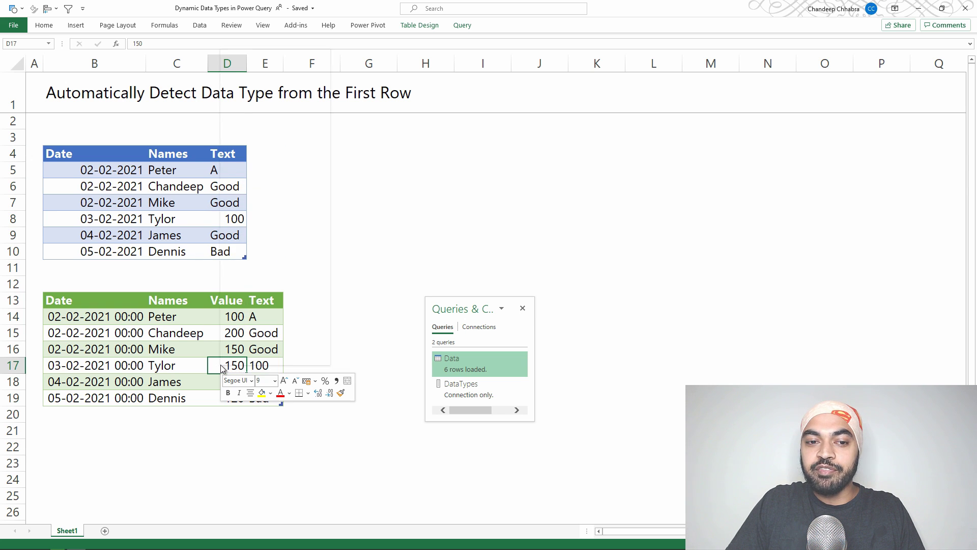
left_click(274, 149)
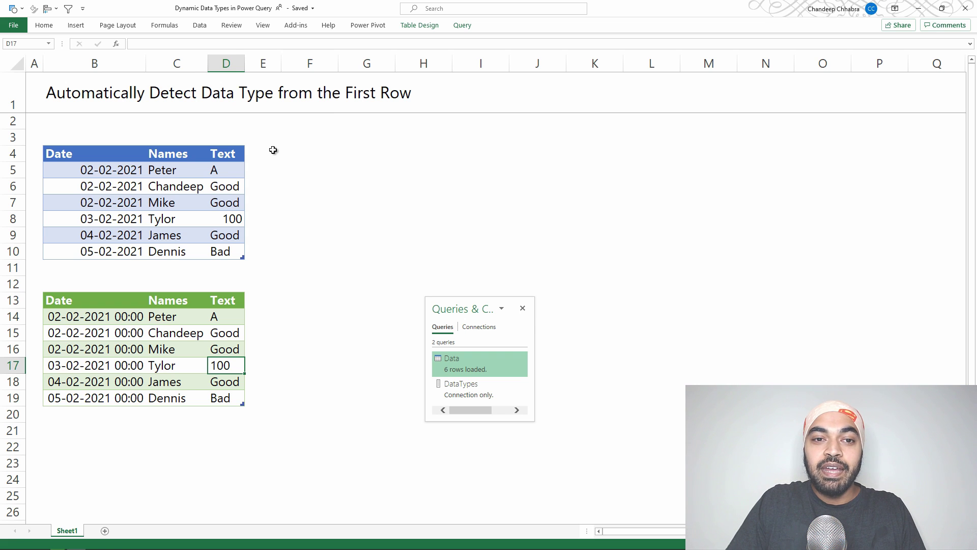
- Add a column headed ANother Col beside Text in the source table, and fill all its rows with A
left_click(273, 152)
type("ANoth")
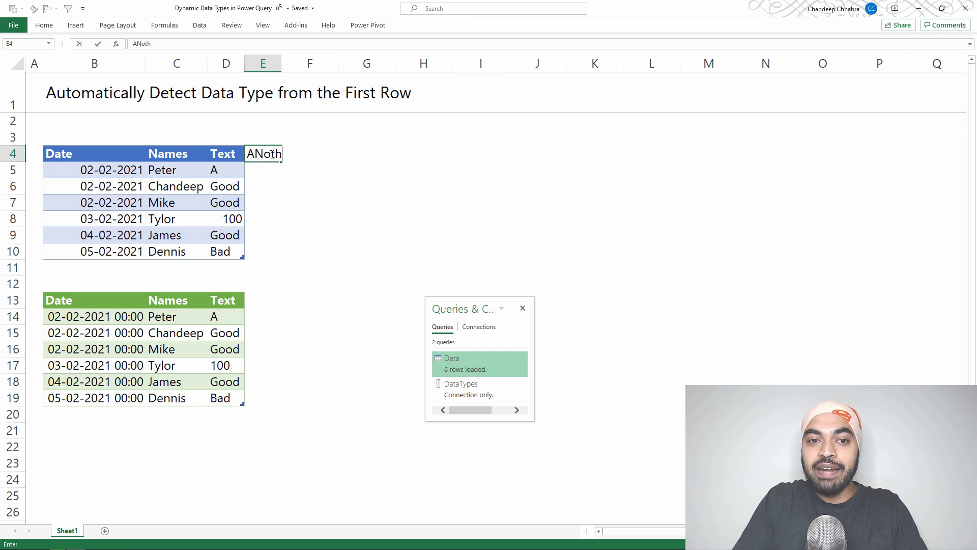
type("er COl")
key("Return")
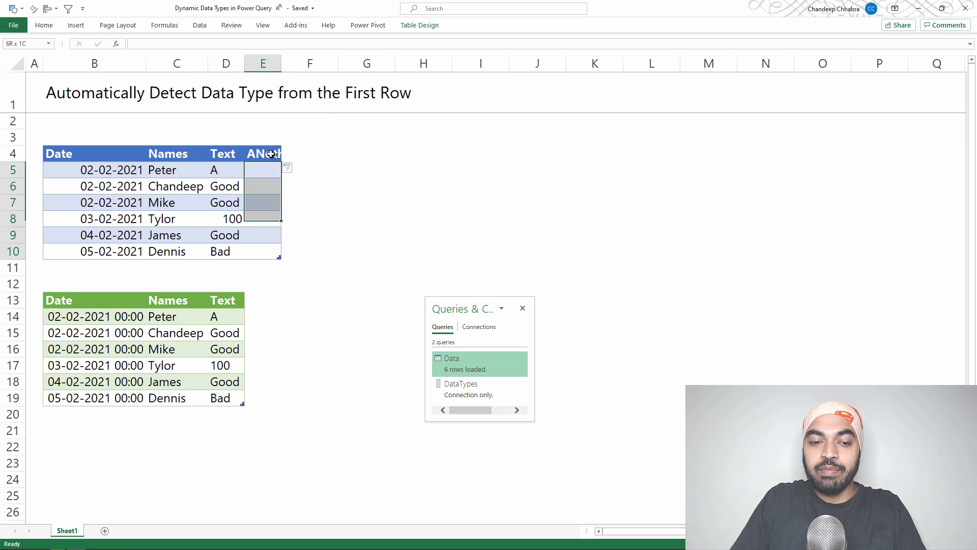
type("A")
key("ctrl+Return")
- Refresh the green output table, and check the values of its ANother Col column
left_click(222, 315)
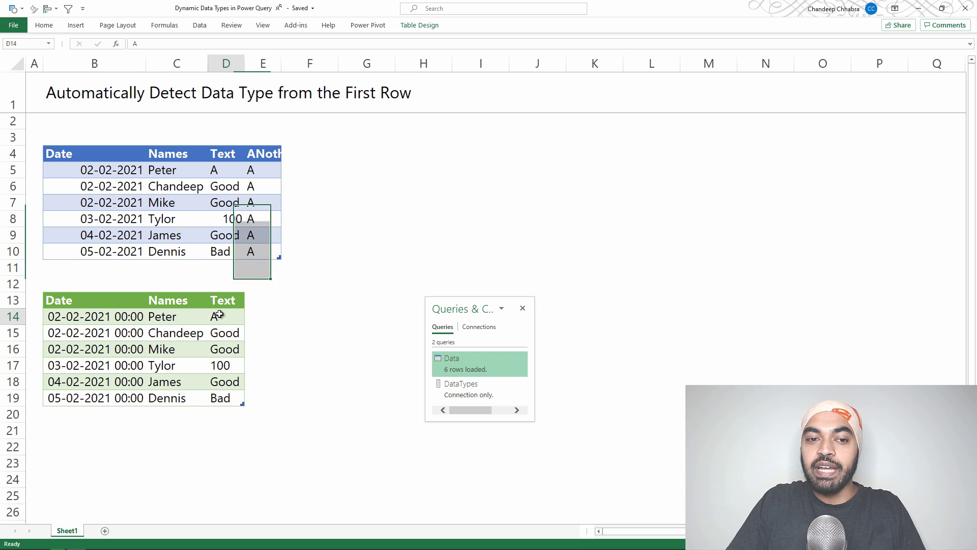
right_click(223, 316)
left_click(237, 333)
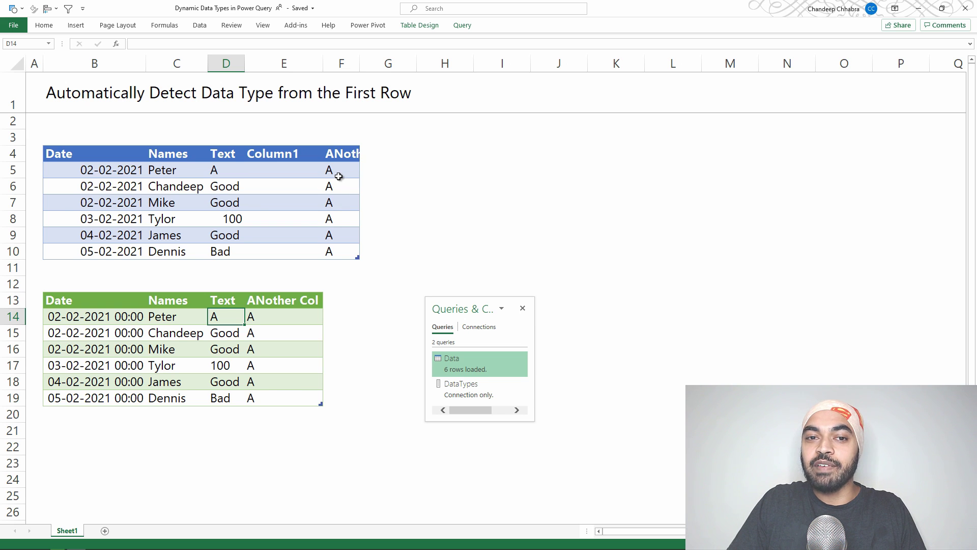
left_click_drag(286, 312, 284, 381)
left_click(286, 379)
left_click(287, 378)
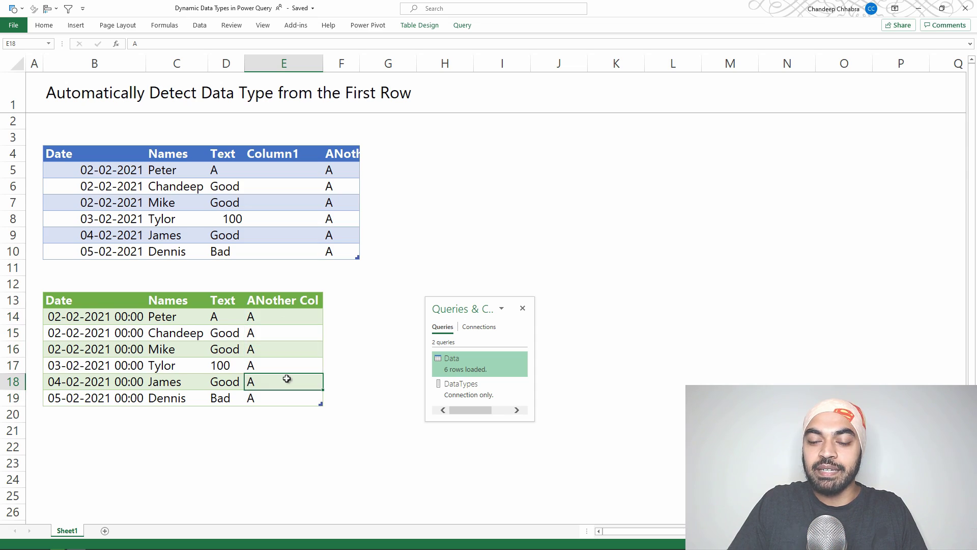